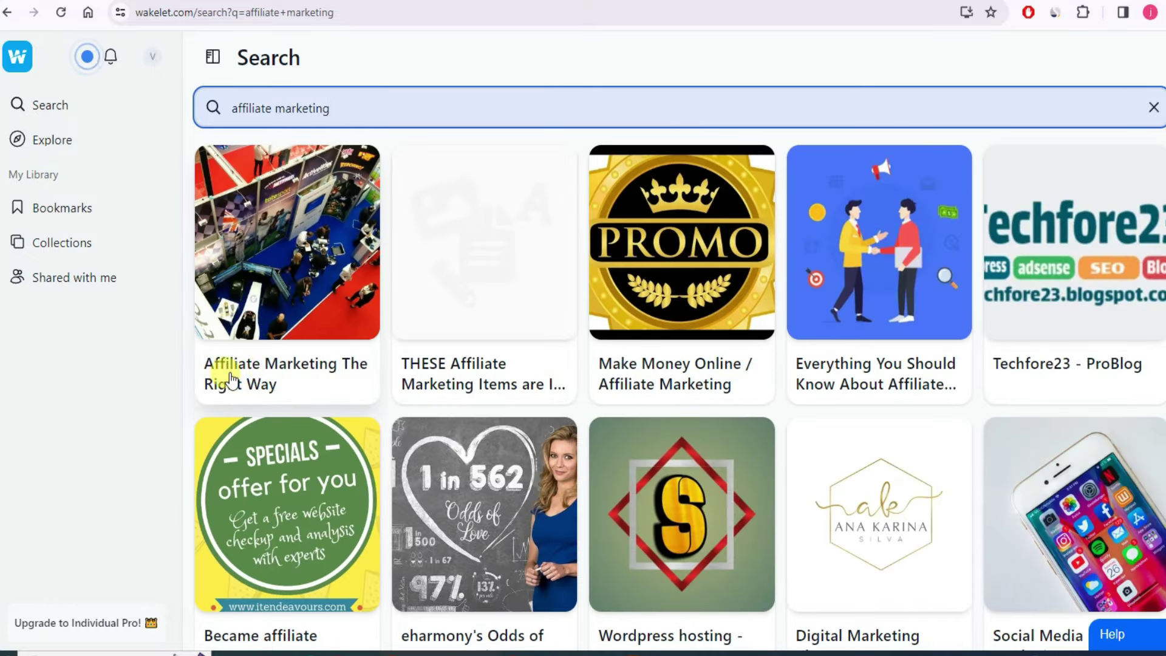
# - Examine the Wakelet collections listed for the affiliate marketing search
pyautogui.scroll(-4, 396, 351)
pyautogui.scroll(-8, 510, 381)
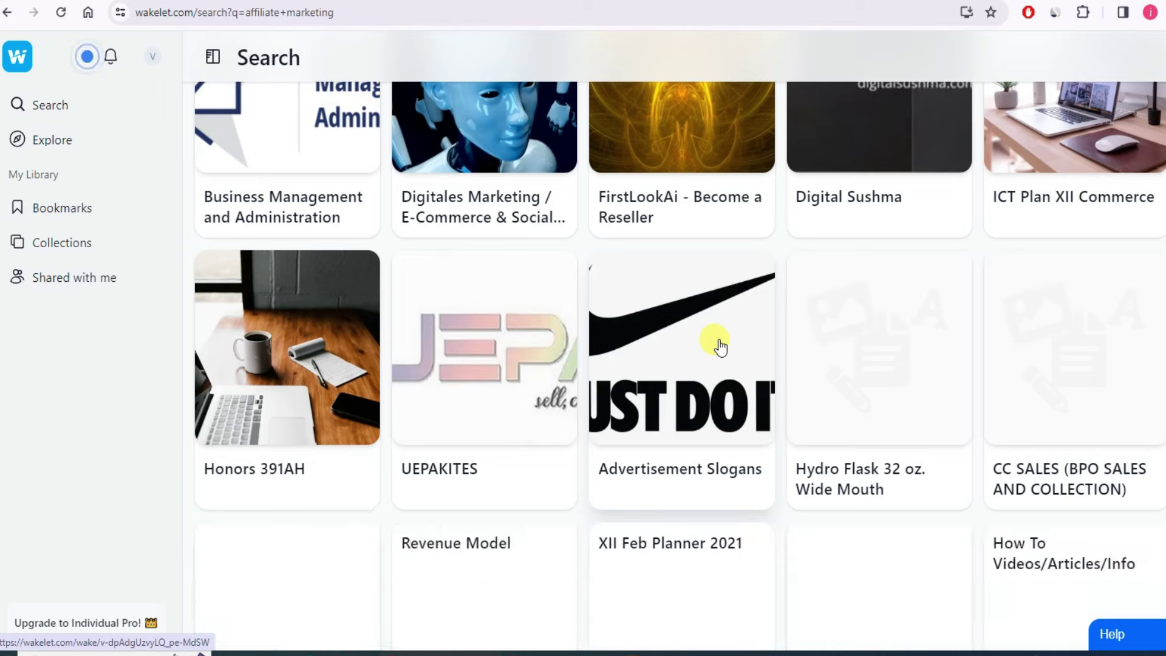
pyautogui.scroll(-4, 721, 346)
pyautogui.scroll(-7, 644, 345)
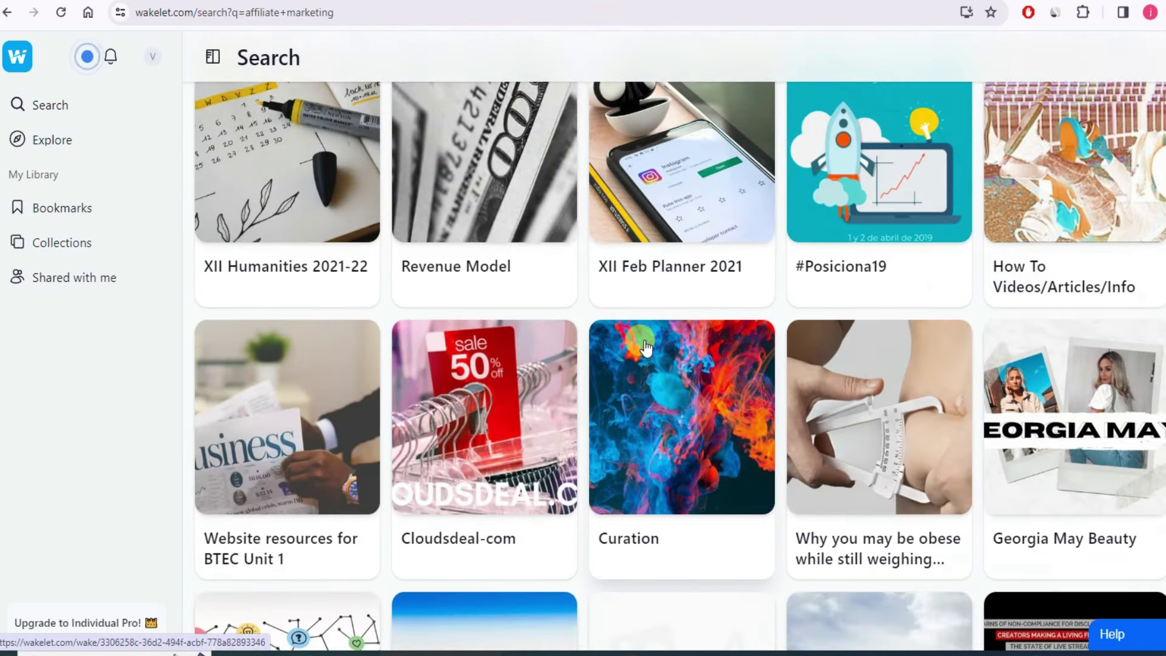
pyautogui.scroll(-1, 816, 326)
pyautogui.scroll(-3, 801, 328)
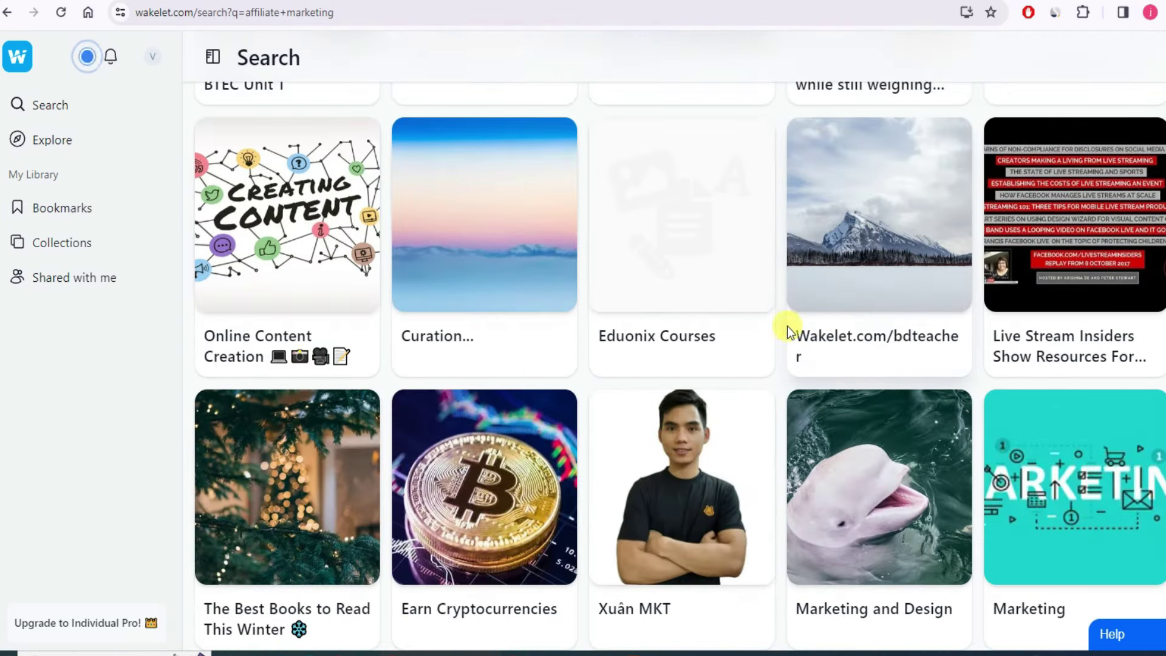
pyautogui.scroll(-4, 628, 352)
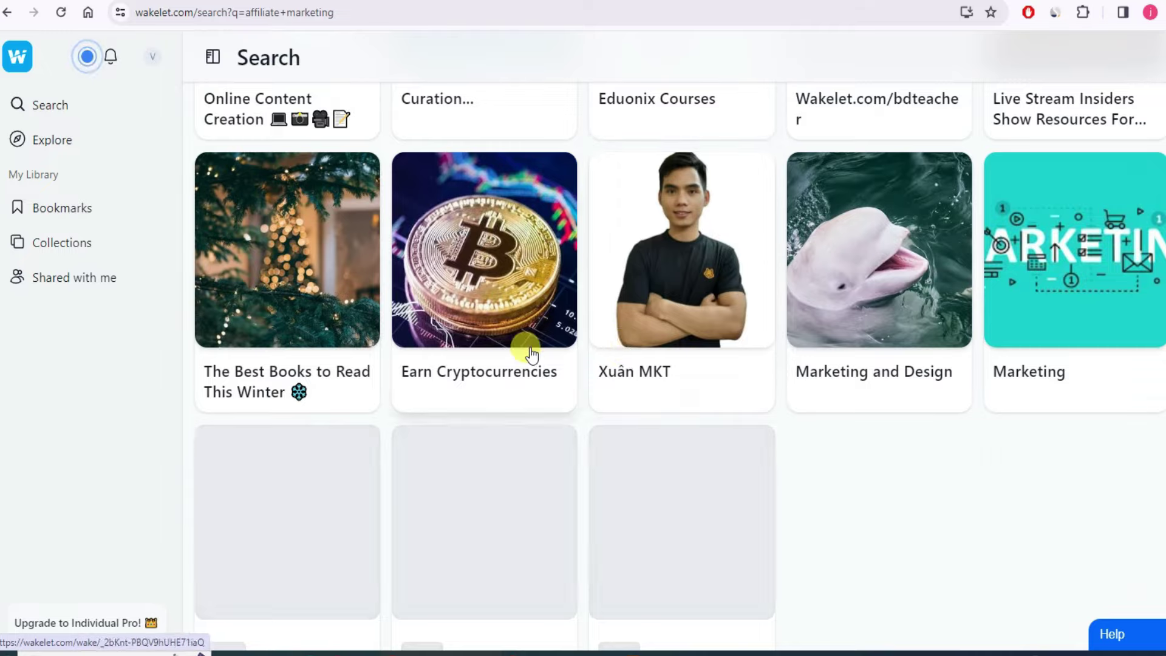
pyautogui.scroll(20, 594, 343)
pyautogui.scroll(-15, 509, 343)
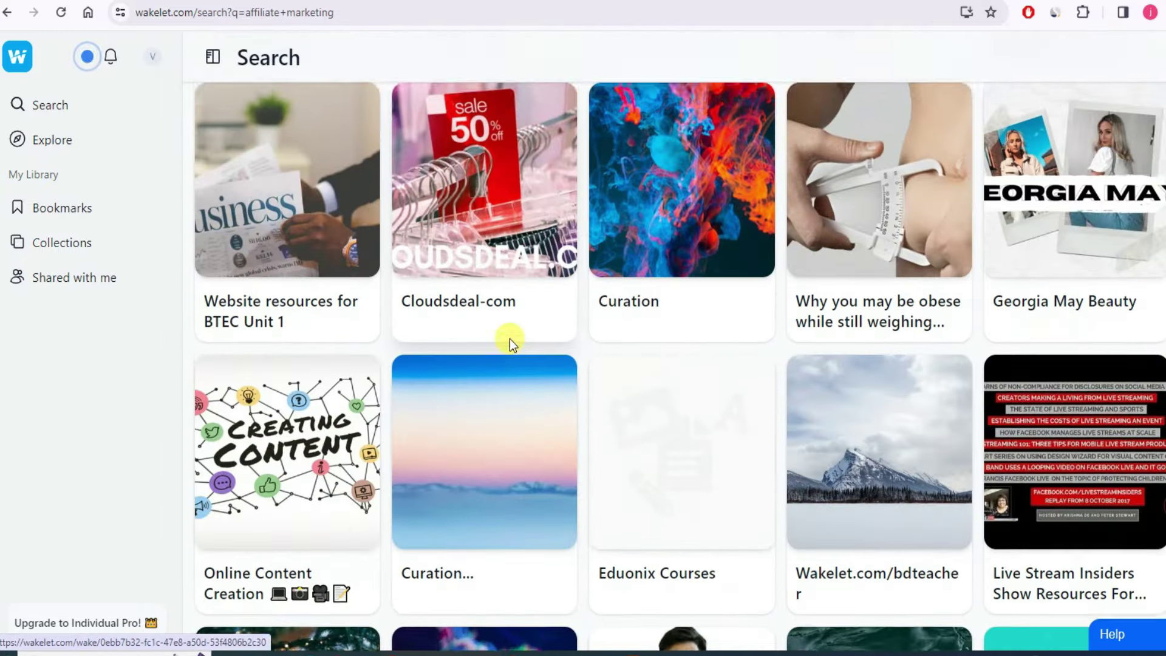
pyautogui.scroll(12, 509, 343)
pyautogui.scroll(10, 512, 346)
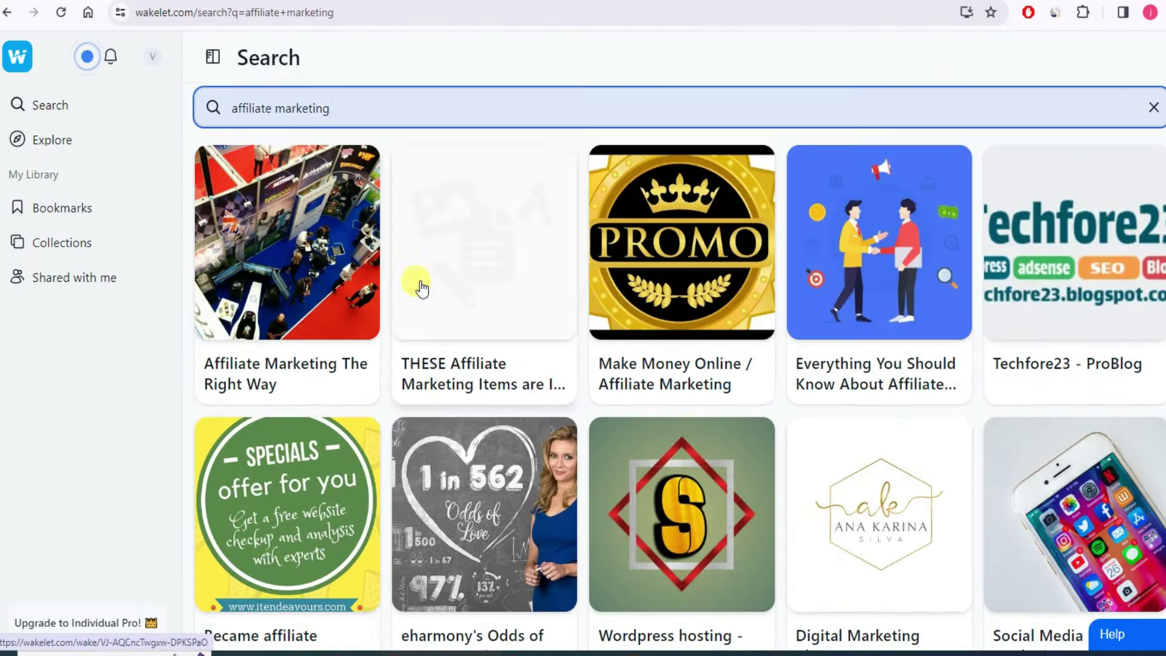
# - Replace the search term with "food" and look through the matching collections
pyautogui.moveTo(338, 100); pyautogui.dragTo(187, 99)
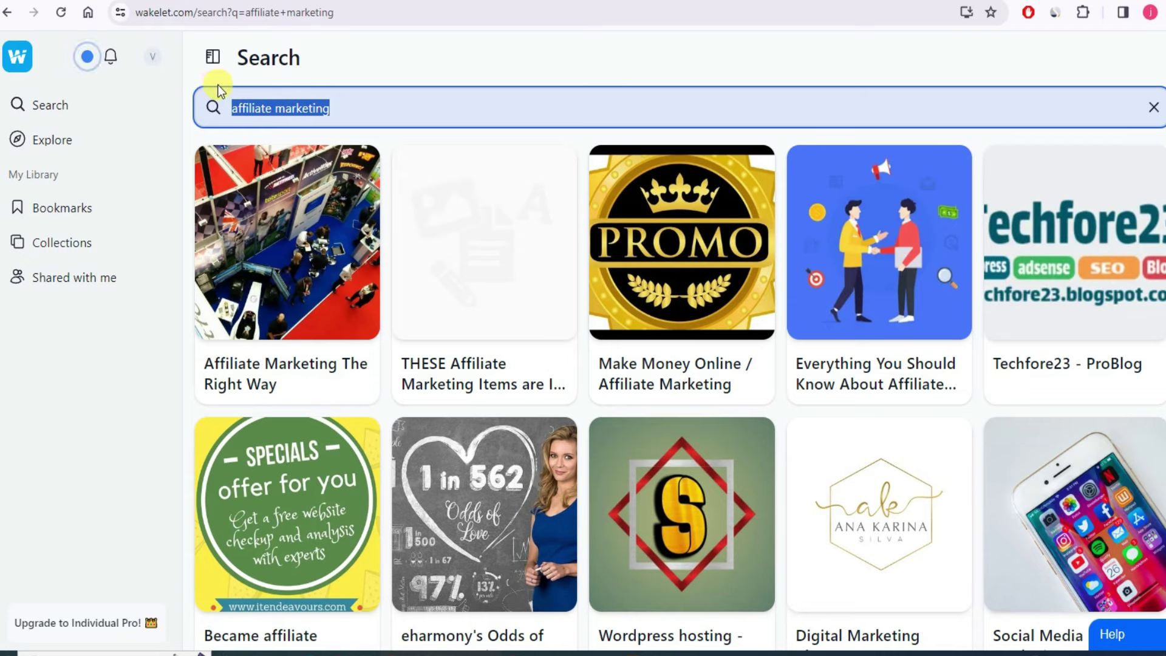
pyautogui.write('food')
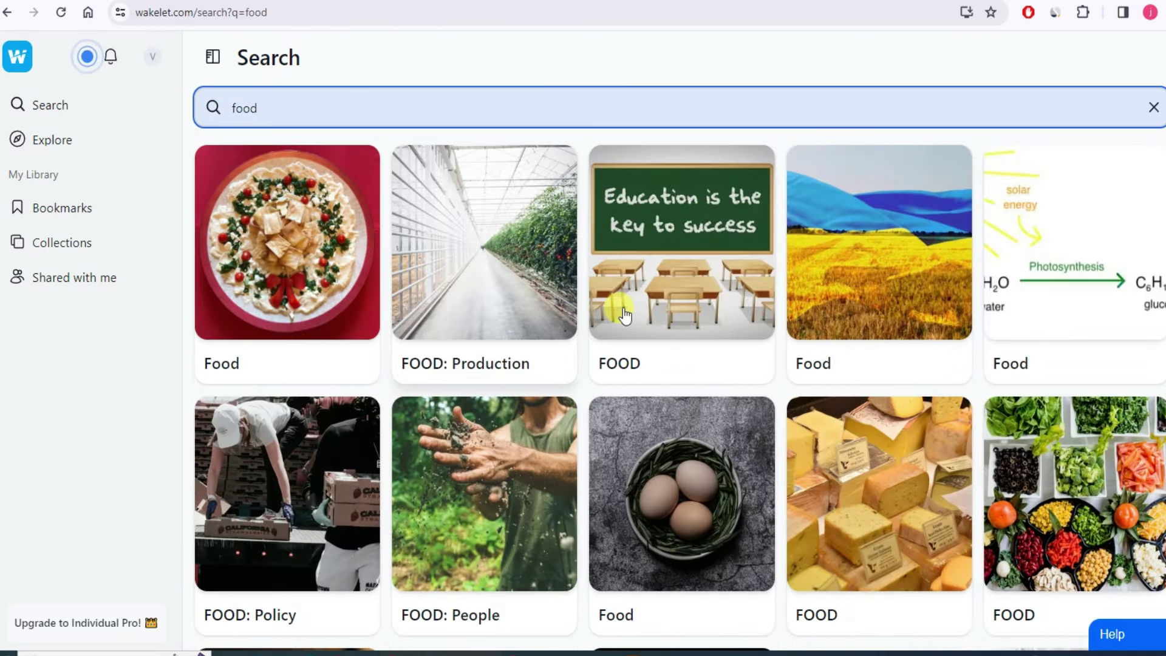
pyautogui.scroll(-6, 664, 323)
pyautogui.scroll(6, 576, 323)
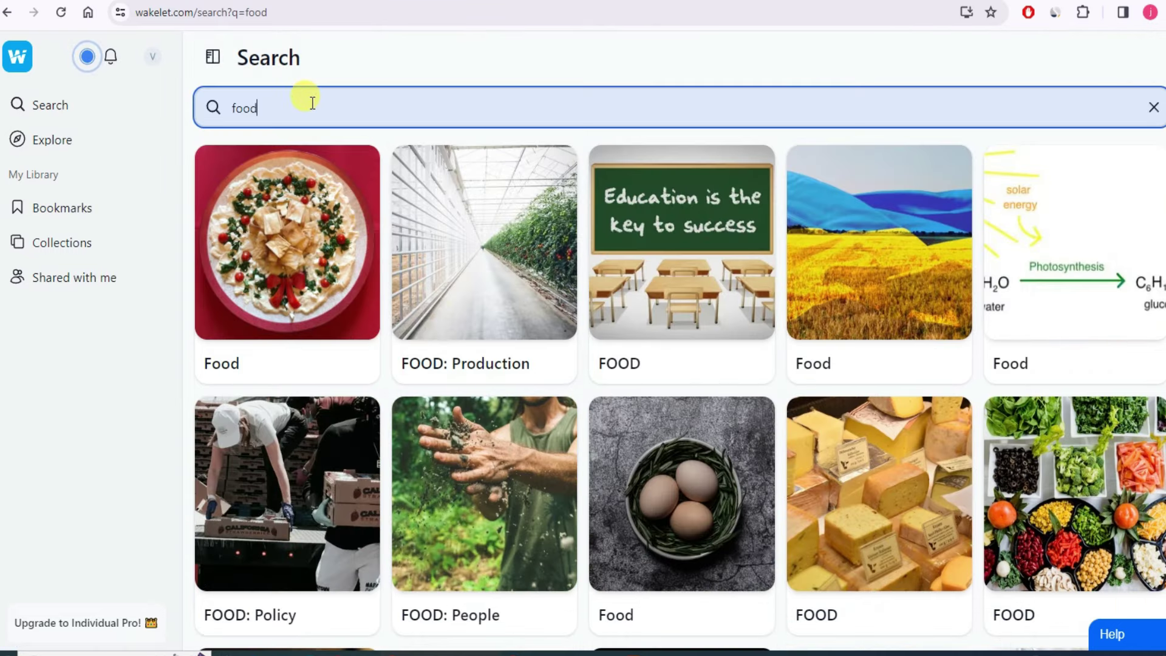
# - Refine the search to "food recipe" and open the Food Recipes and Ideas collection
pyautogui.write('recipe')
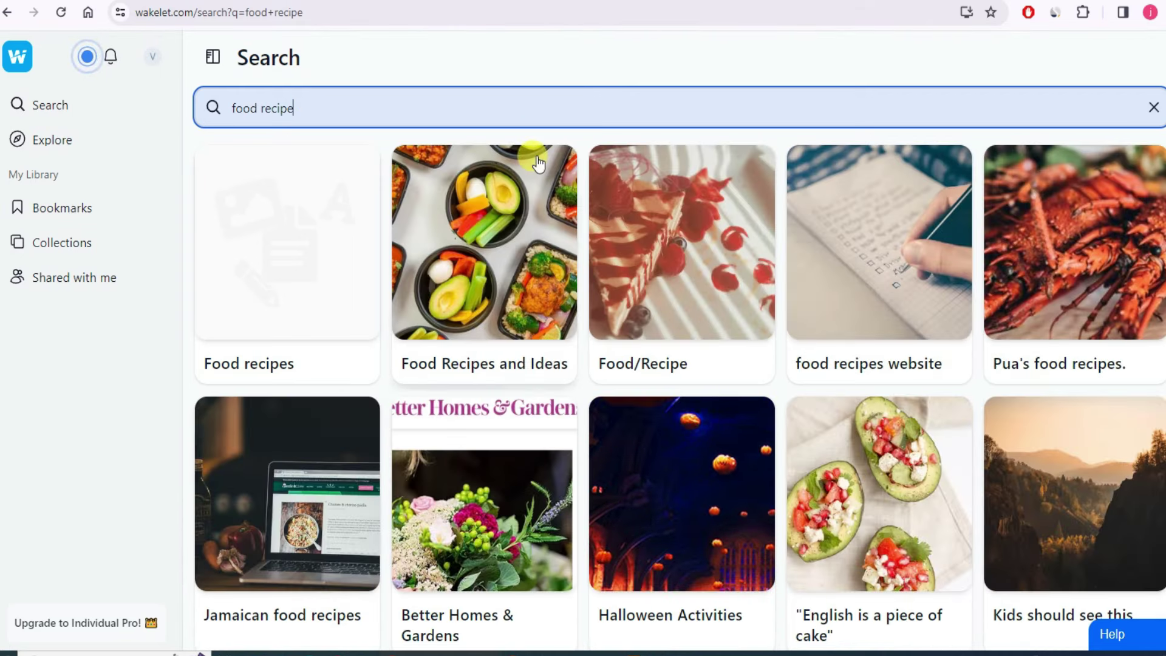
pyautogui.click(483, 372)
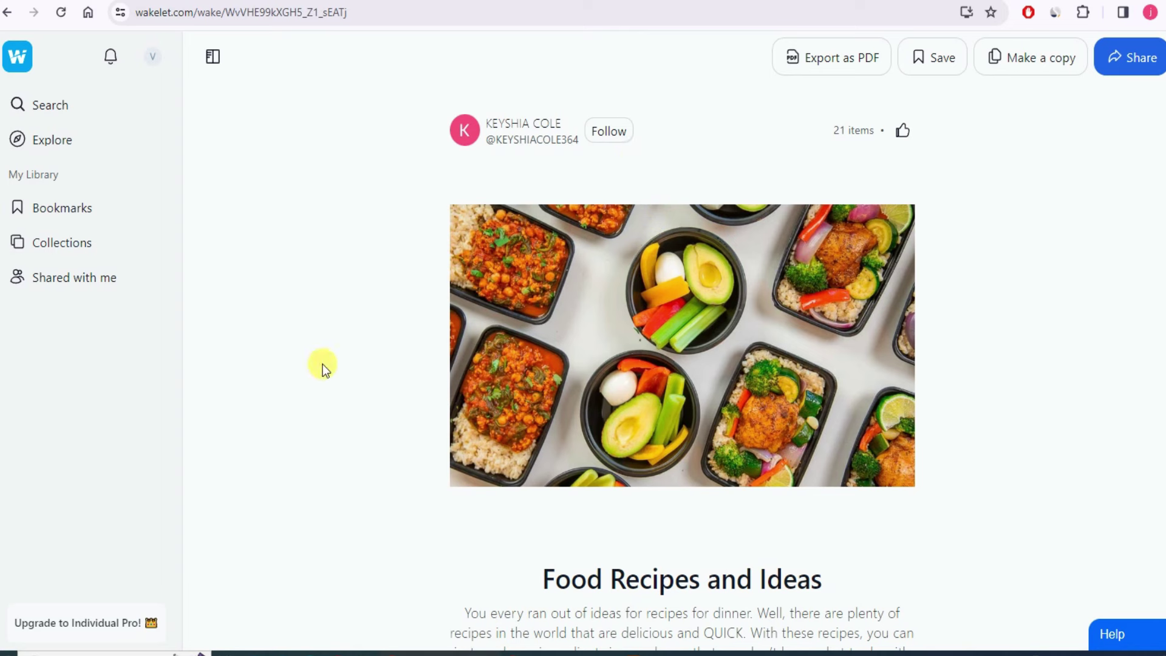
# - Examine the collection's introduction, embedded YouTube videos and links to recipe PDFs
pyautogui.scroll(-8, 571, 329)
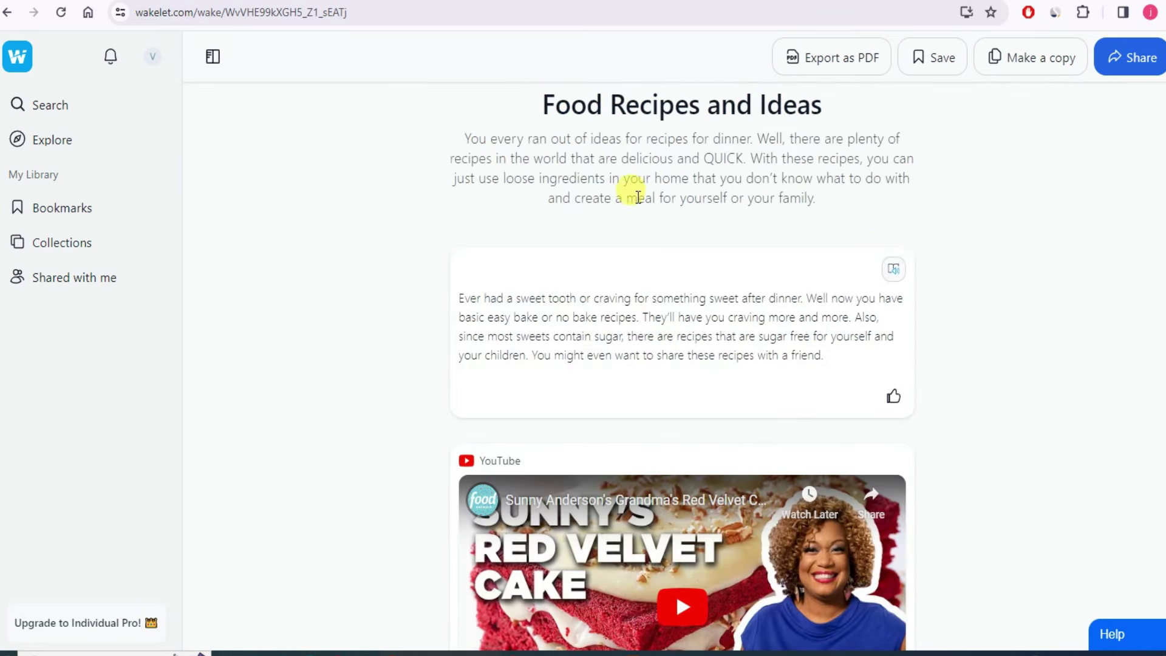
pyautogui.scroll(-4, 712, 321)
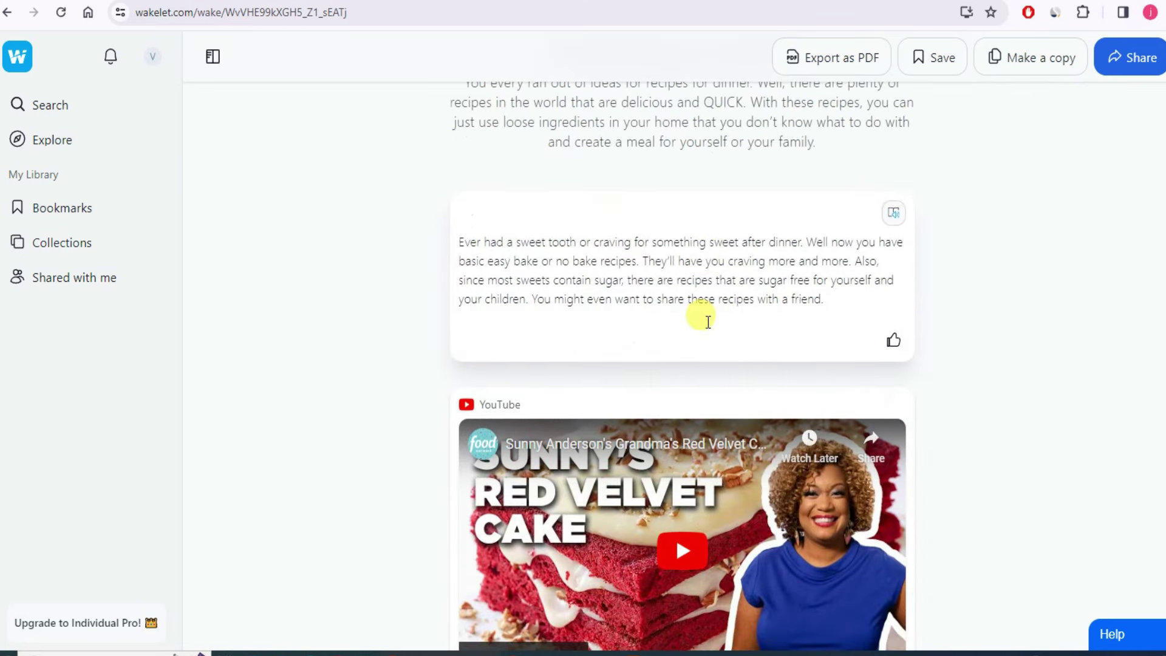
pyautogui.scroll(-8, 512, 230)
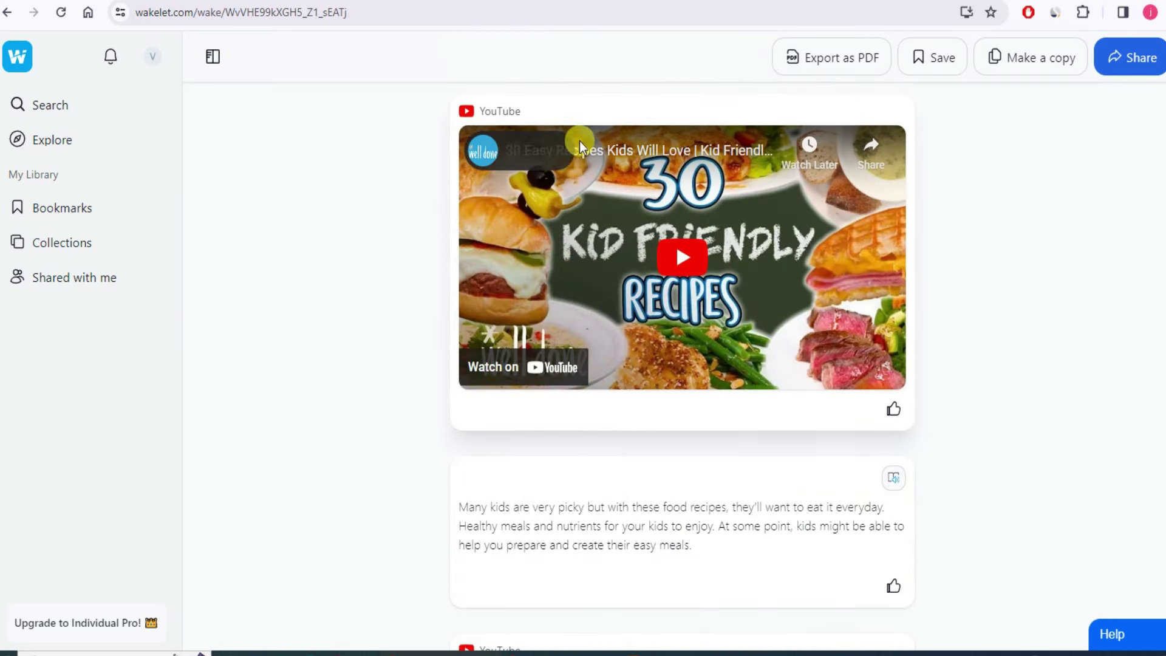
pyautogui.moveTo(572, 142)
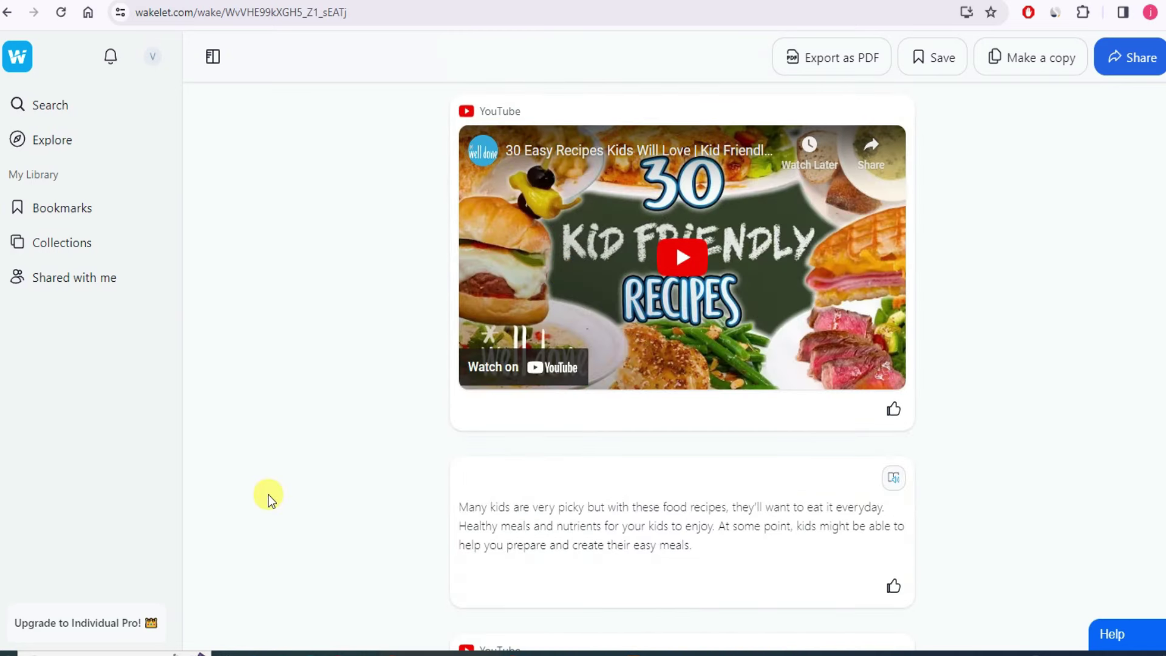
pyautogui.scroll(-4, 374, 478)
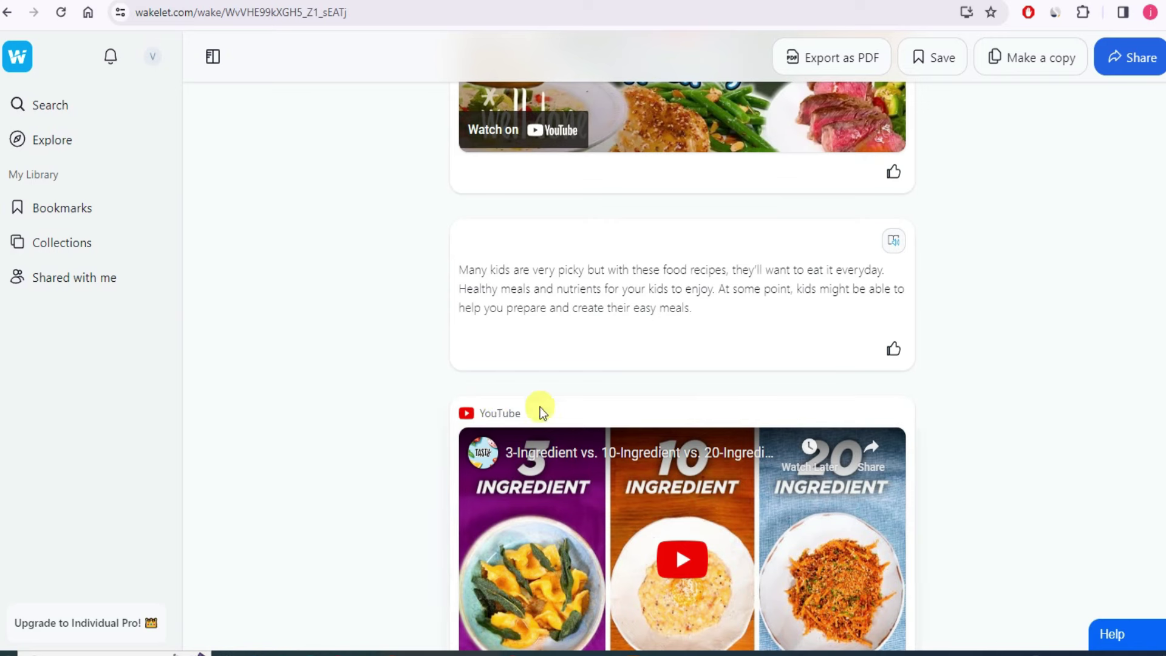
pyautogui.scroll(-12, 538, 408)
pyautogui.scroll(-8, 533, 430)
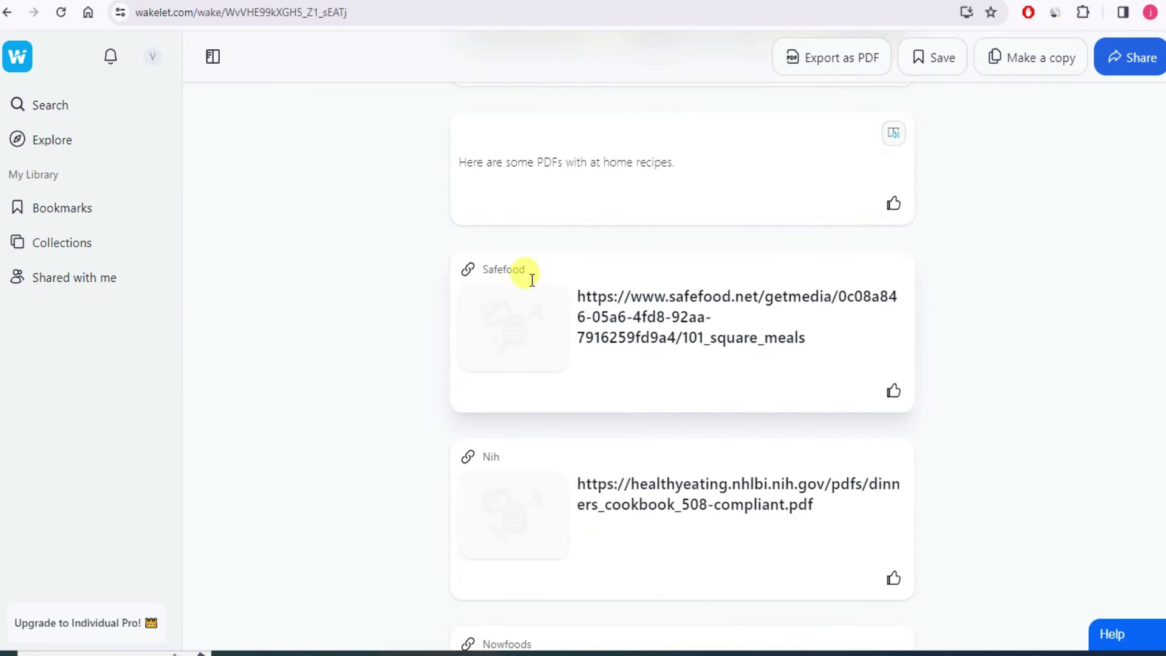
pyautogui.scroll(-8, 593, 357)
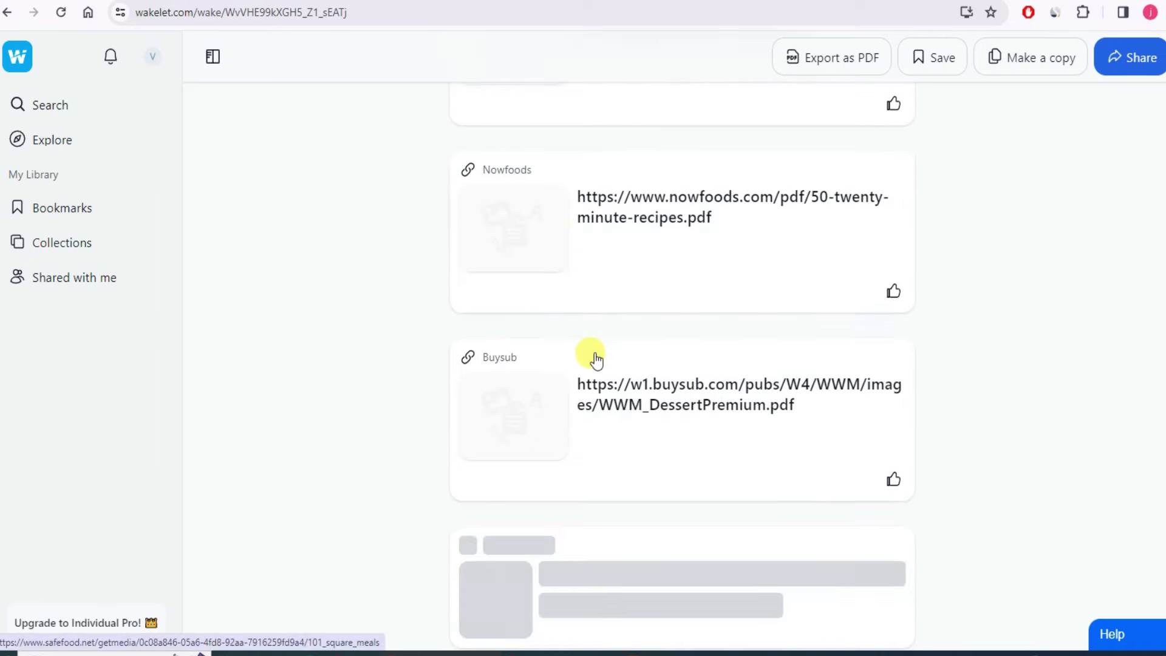
pyautogui.scroll(-4, 625, 349)
pyautogui.scroll(-2, 622, 337)
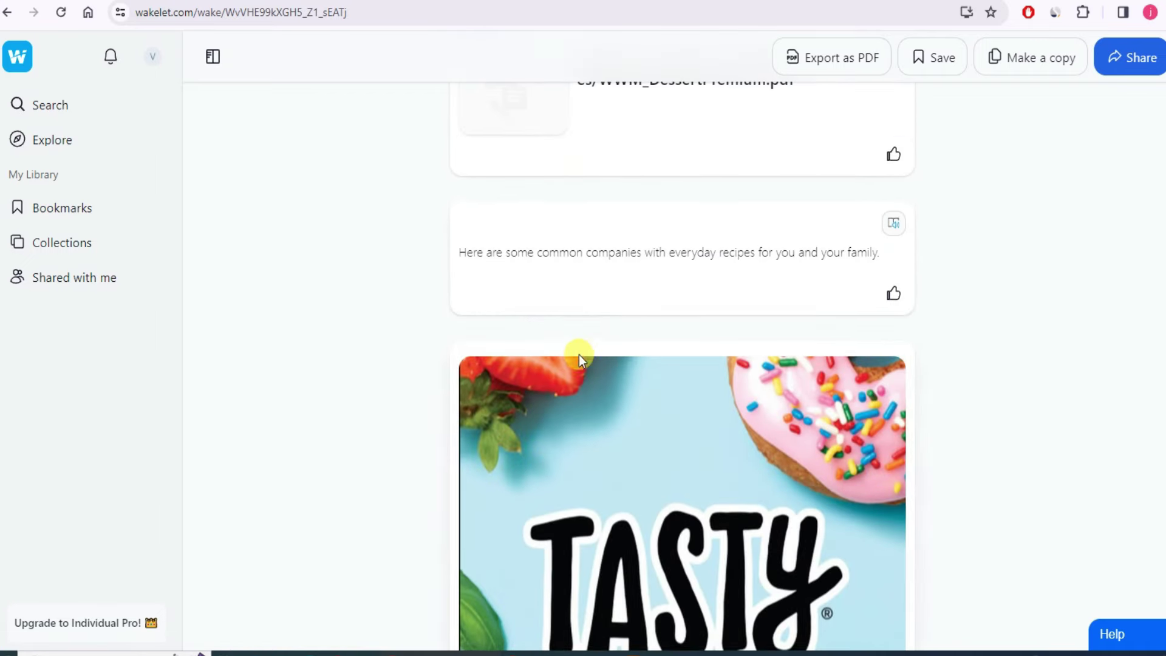
# - Examine the collection's recipe company images and links, return to its beginning and leave the collection
pyautogui.scroll(-10, 578, 355)
pyautogui.scroll(-19, 578, 357)
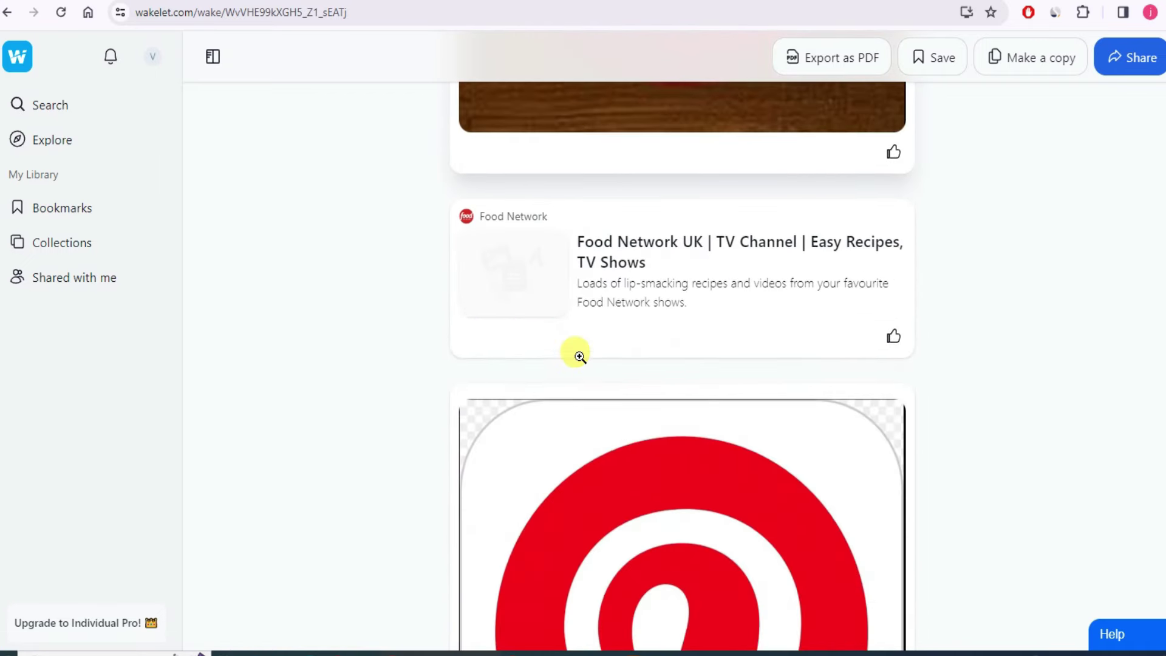
pyautogui.scroll(8, 556, 434)
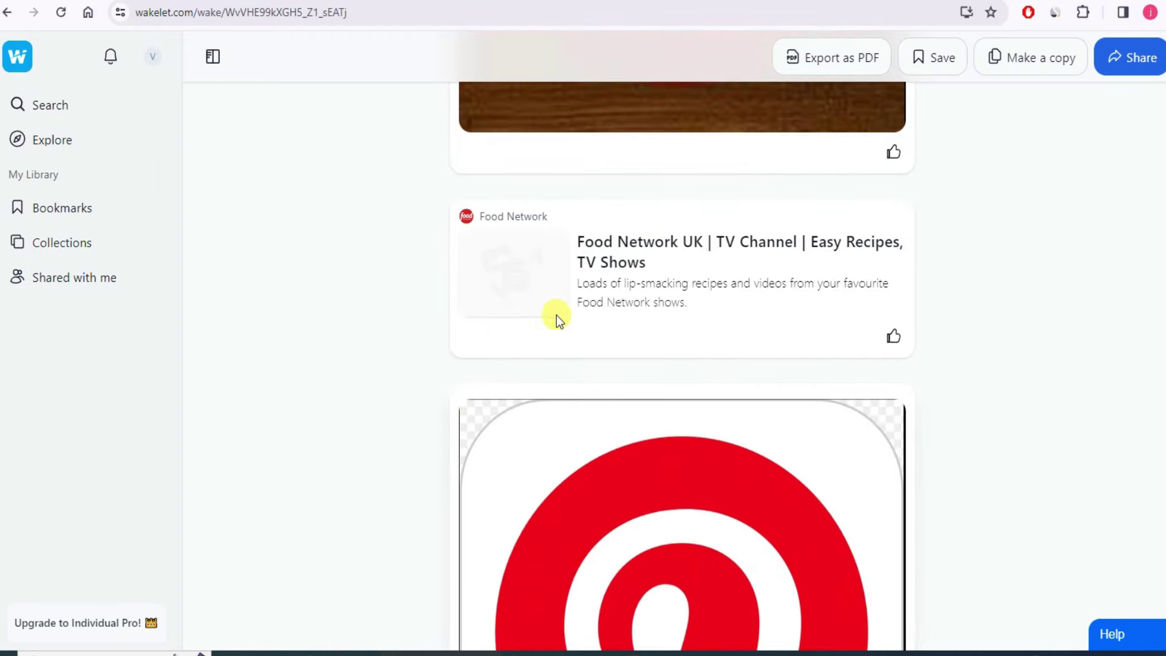
pyautogui.scroll(-11, 527, 425)
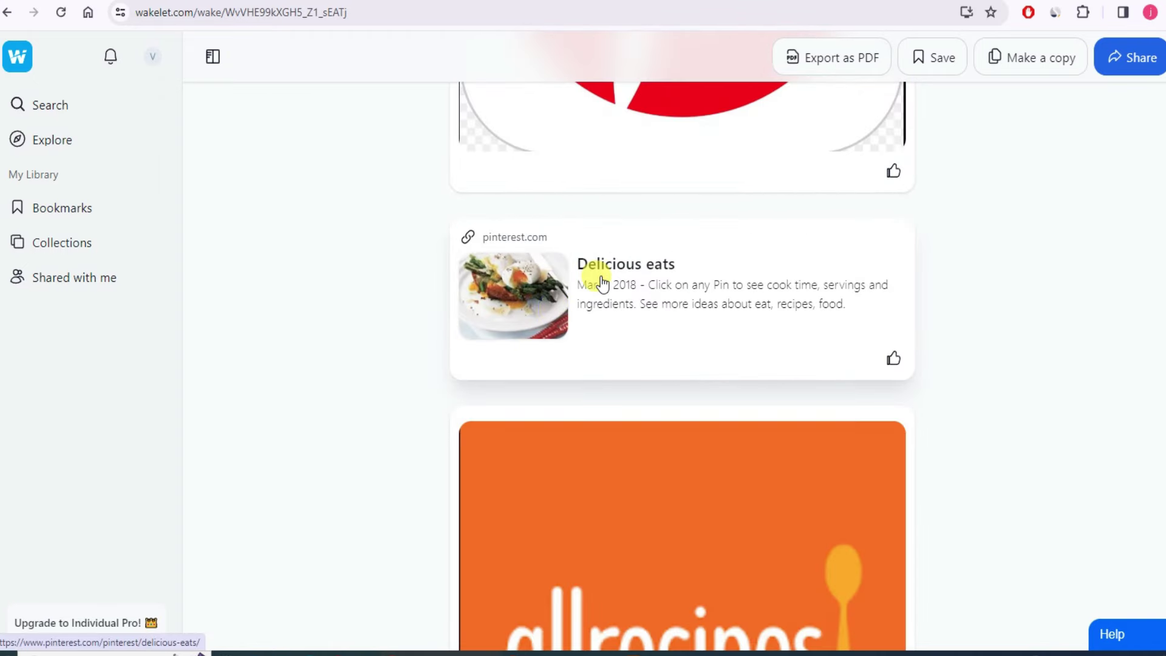
pyautogui.scroll(-8, 511, 417)
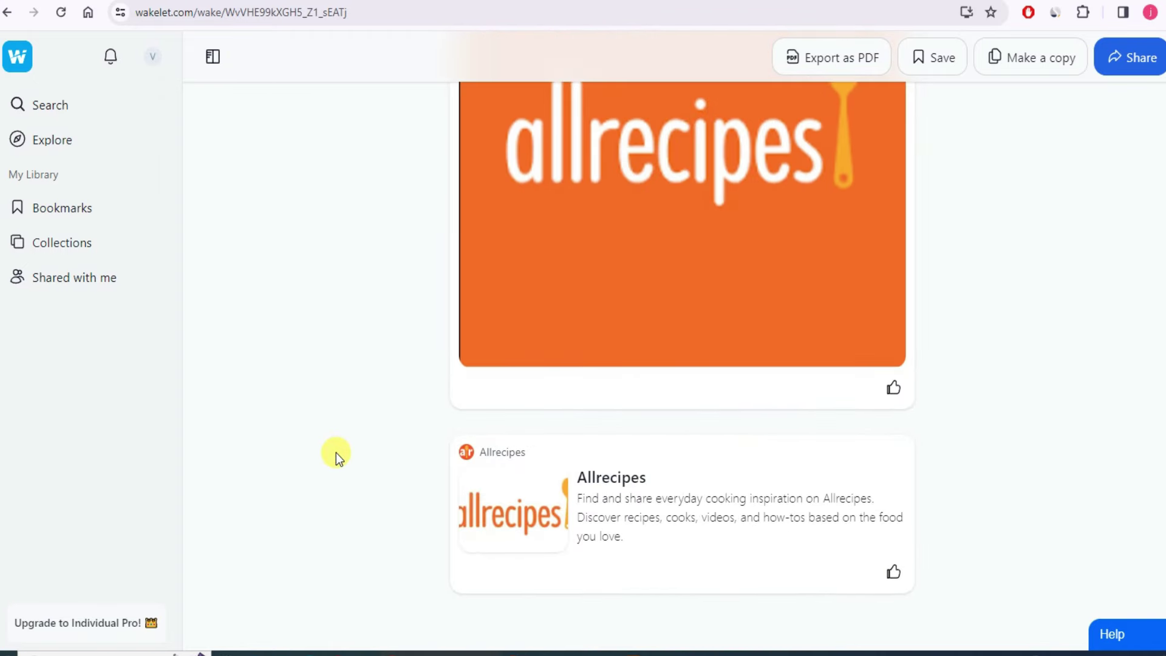
pyautogui.scroll(16, 336, 453)
pyautogui.scroll(20, 343, 450)
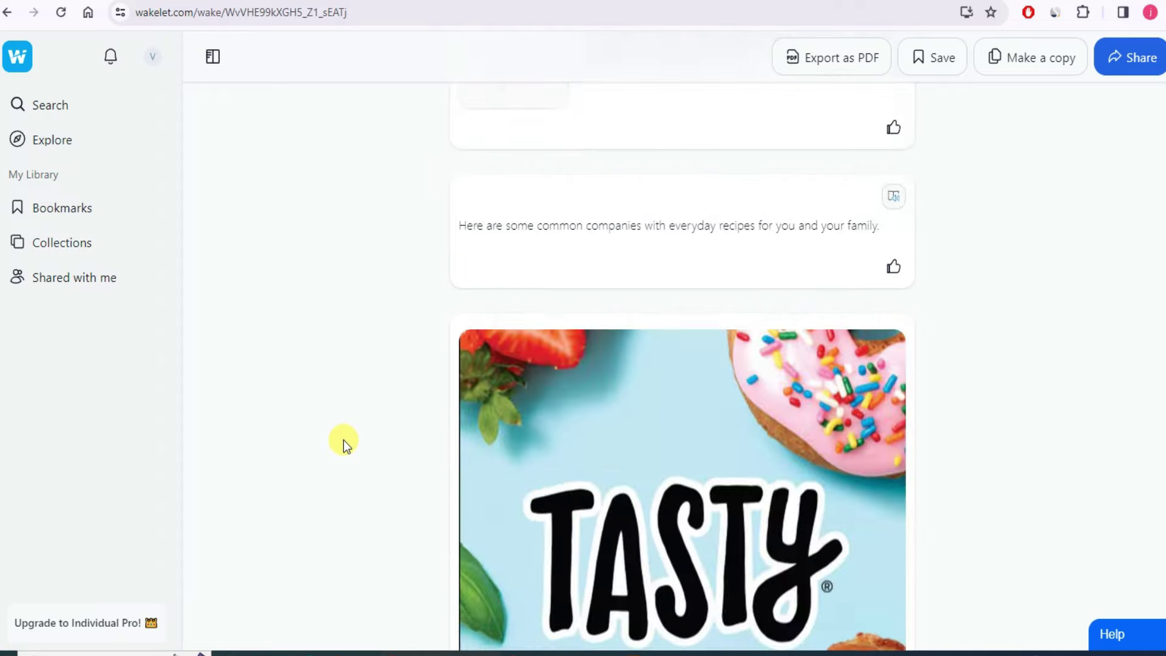
pyautogui.scroll(20, 348, 444)
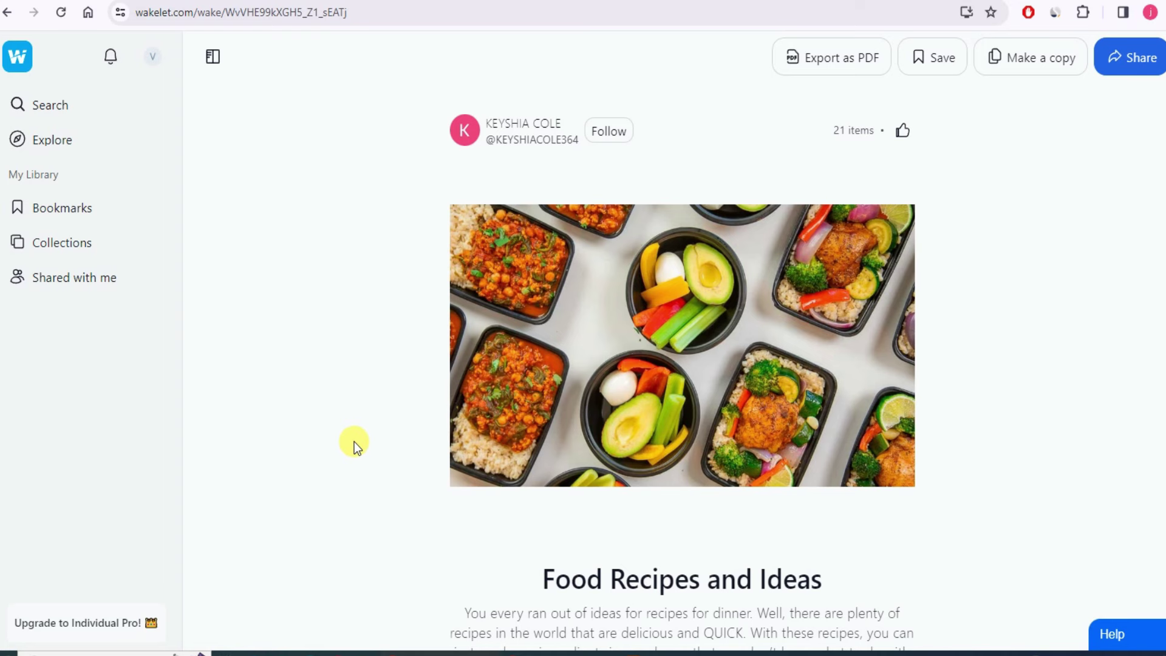
pyautogui.click(18, 72)
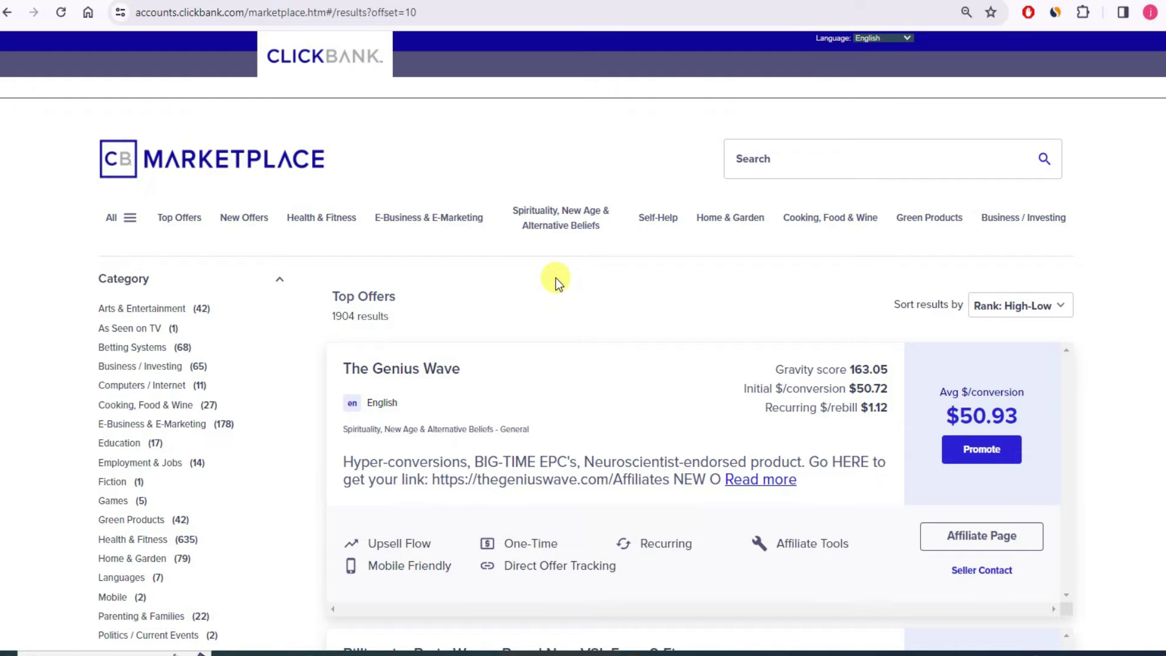
# - Browse the ClickBank Top Offers and open the sales page of the TedsWoodworking offer
pyautogui.scroll(-9, 390, 359)
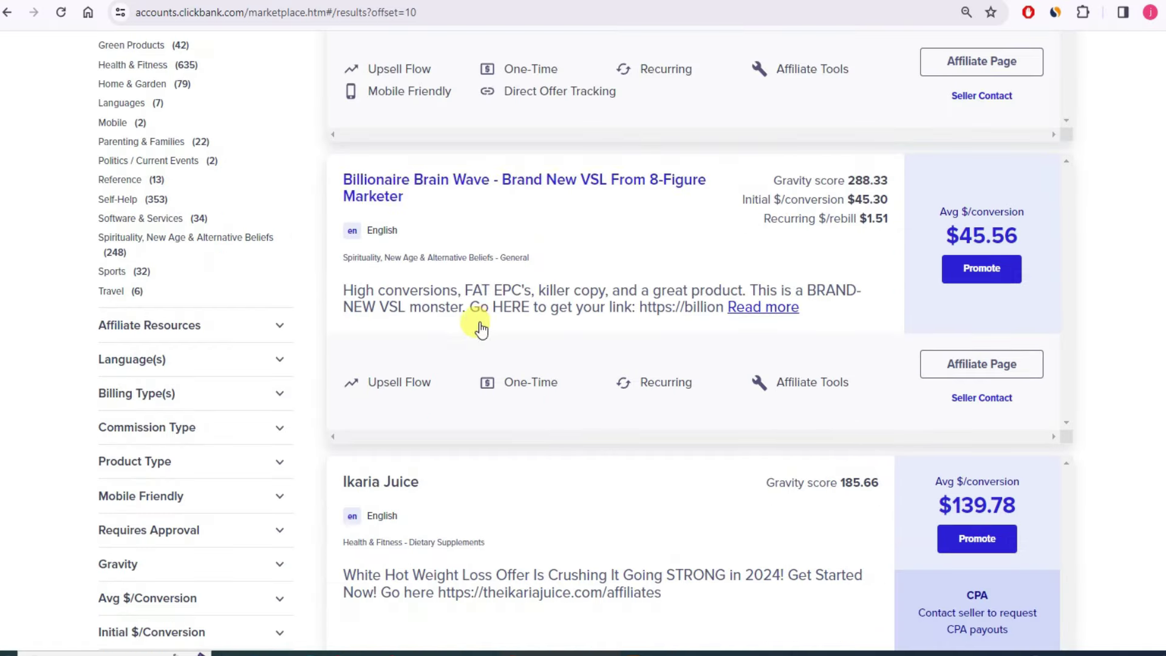
pyautogui.scroll(-15, 480, 316)
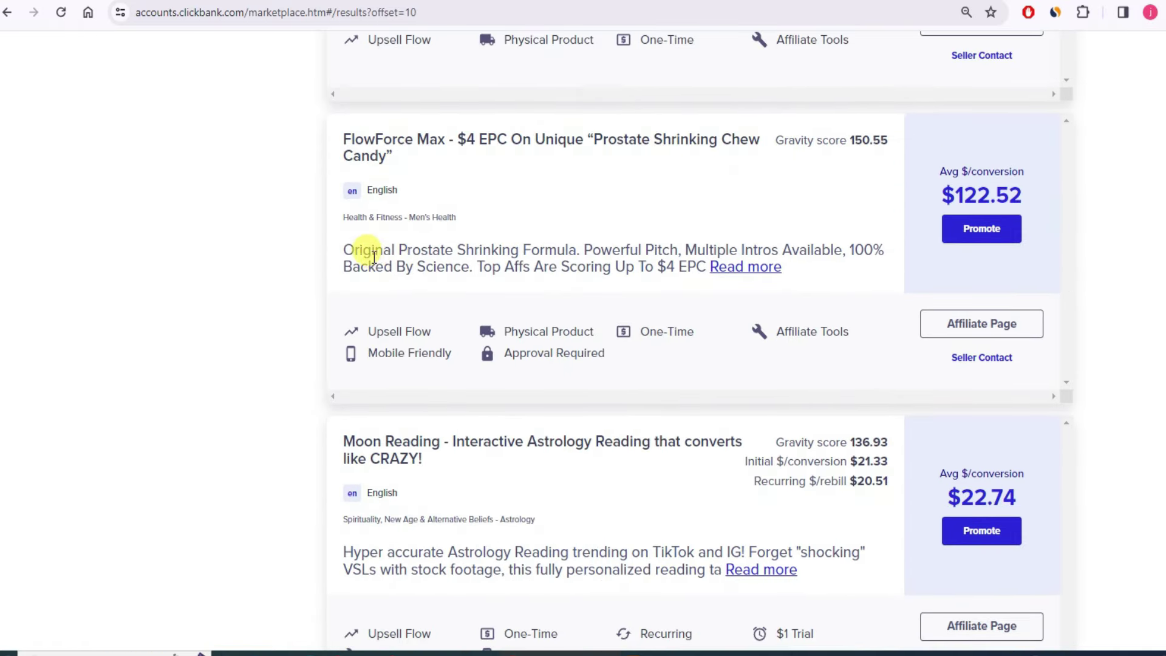
pyautogui.scroll(-8, 426, 259)
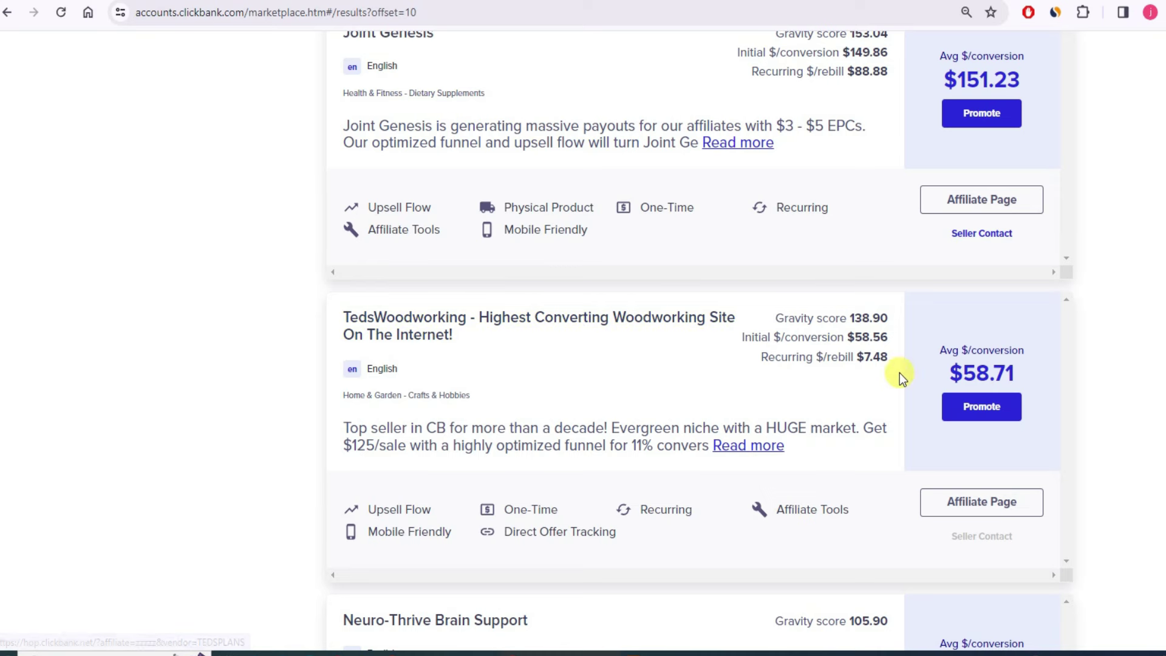
pyautogui.moveTo(956, 372)
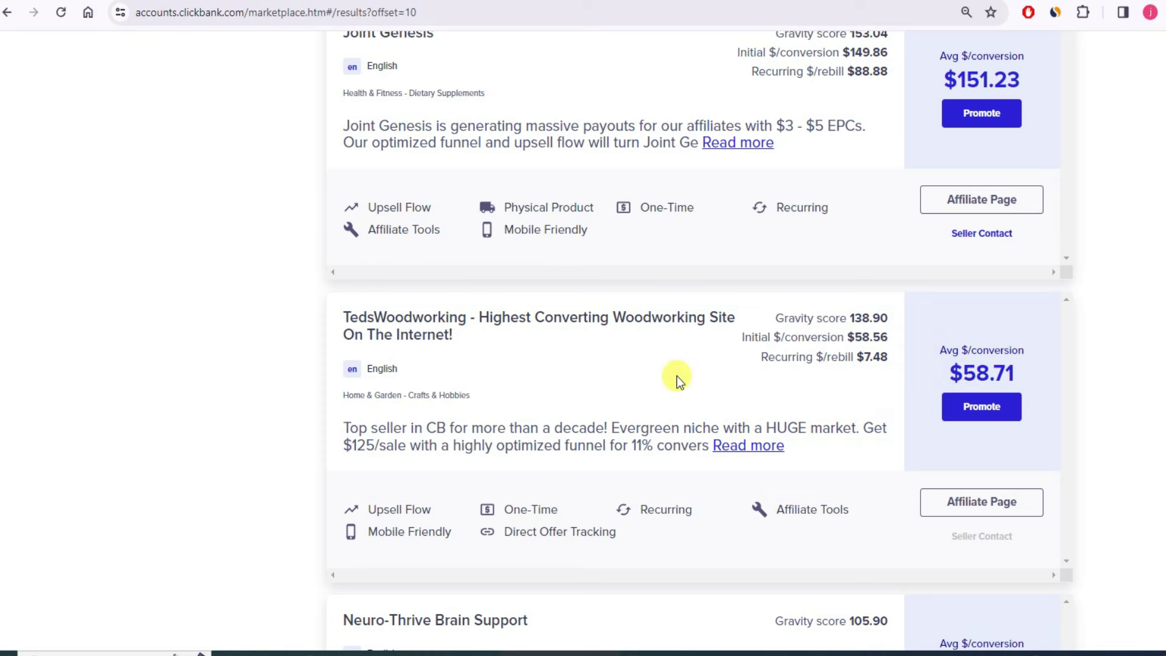
pyautogui.moveTo(874, 362)
pyautogui.click(535, 320)
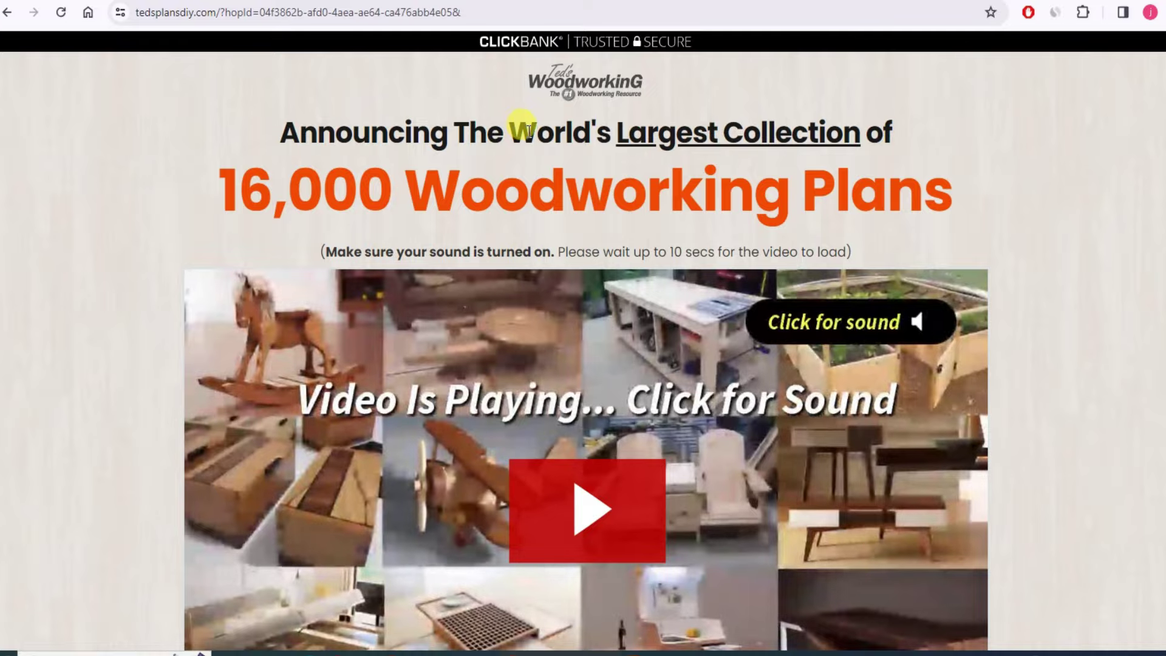
# - Examine the TedsWoodworking sales page, including its video, plan features and project photos
pyautogui.scroll(-4, 471, 200)
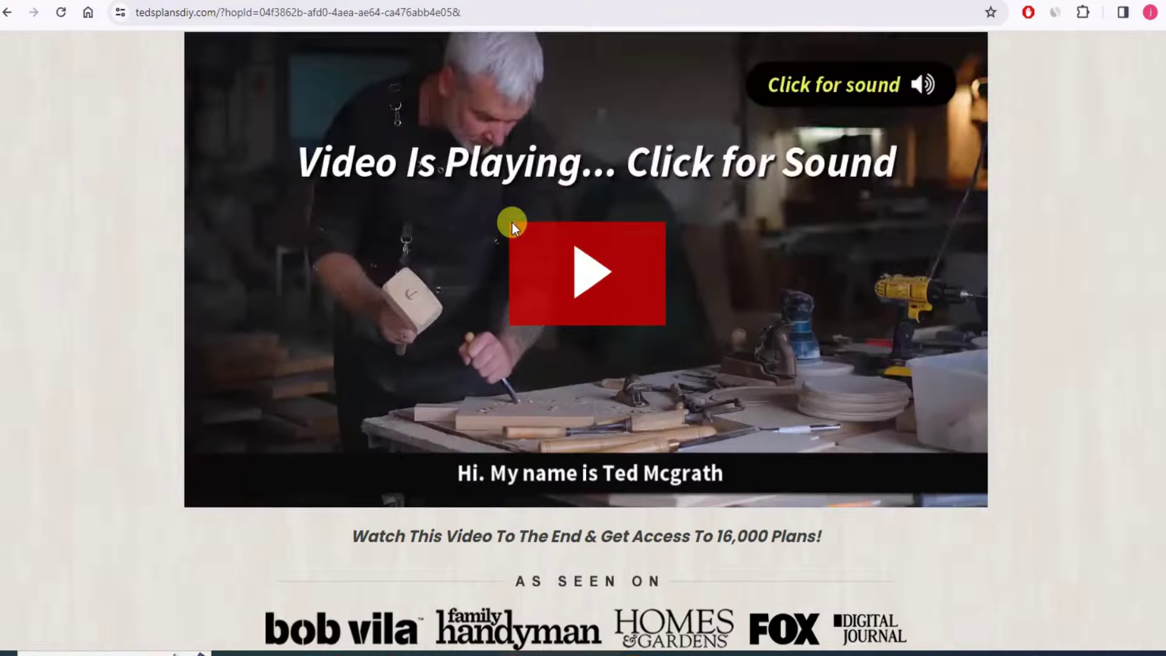
pyautogui.scroll(-20, 512, 222)
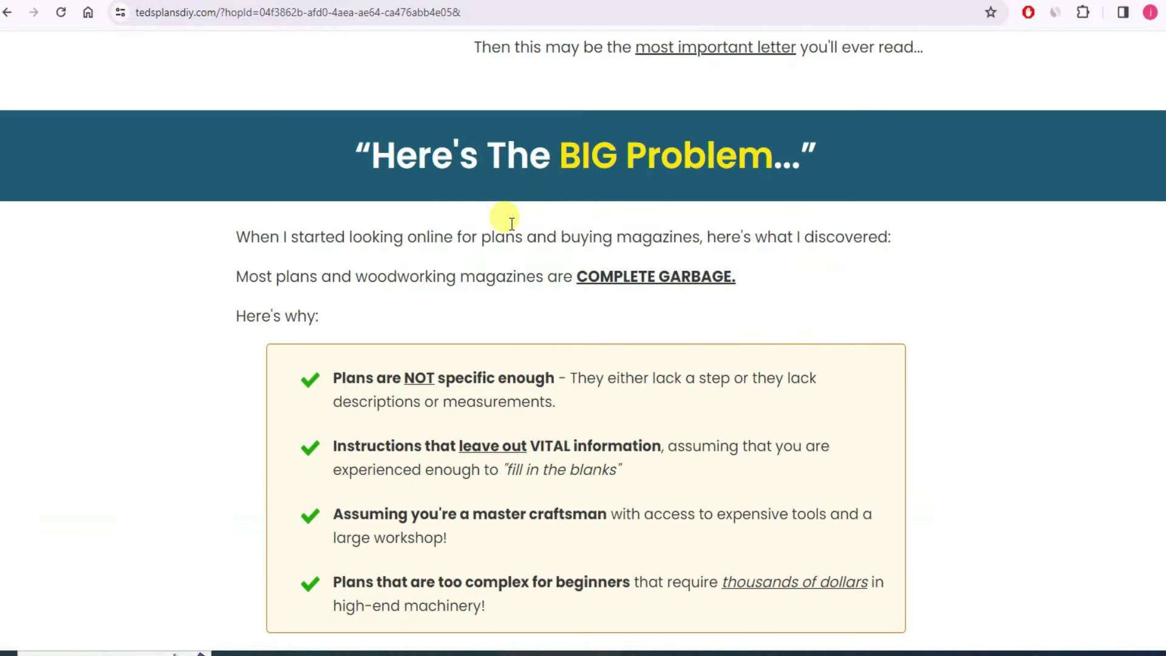
pyautogui.scroll(-20, 512, 222)
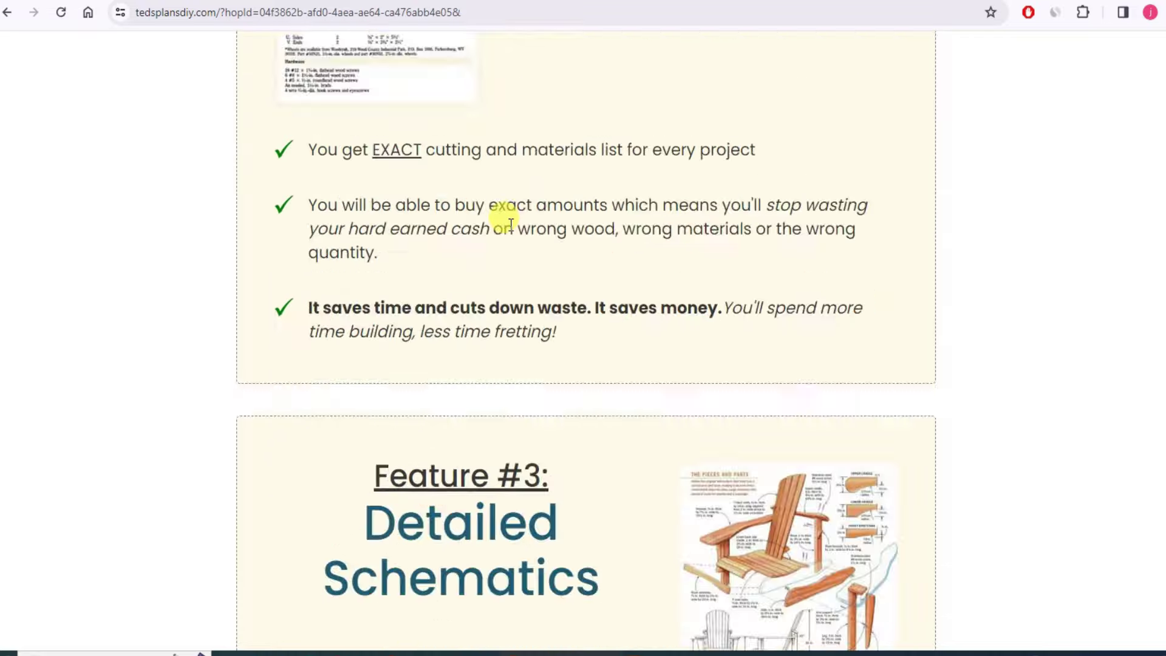
pyautogui.scroll(-20, 510, 225)
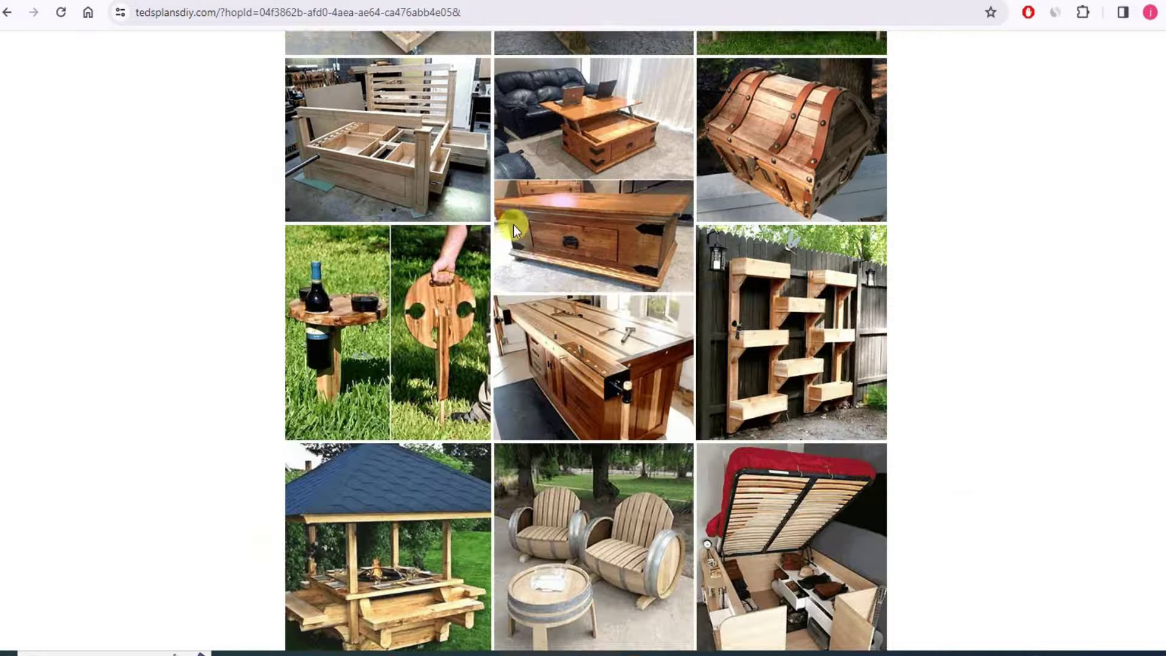
# - Examine the rest of the TedsWoodworking sales page, including its project types, testimonials and customer builds, and close the page
pyautogui.scroll(-20, 513, 224)
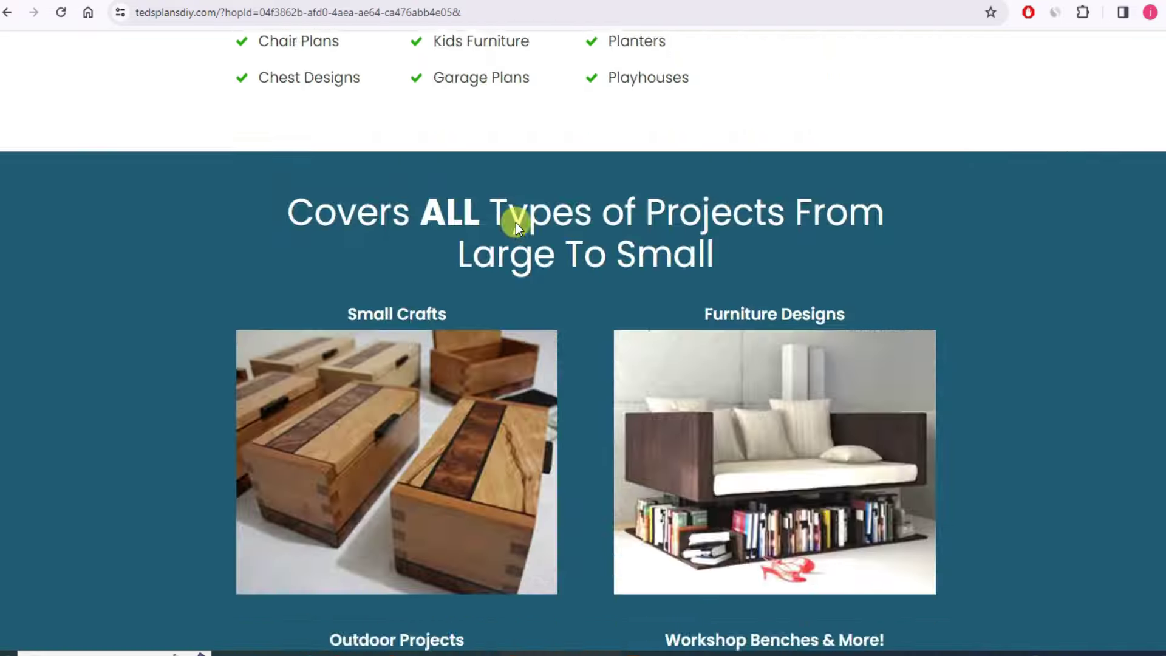
pyautogui.scroll(-20, 516, 222)
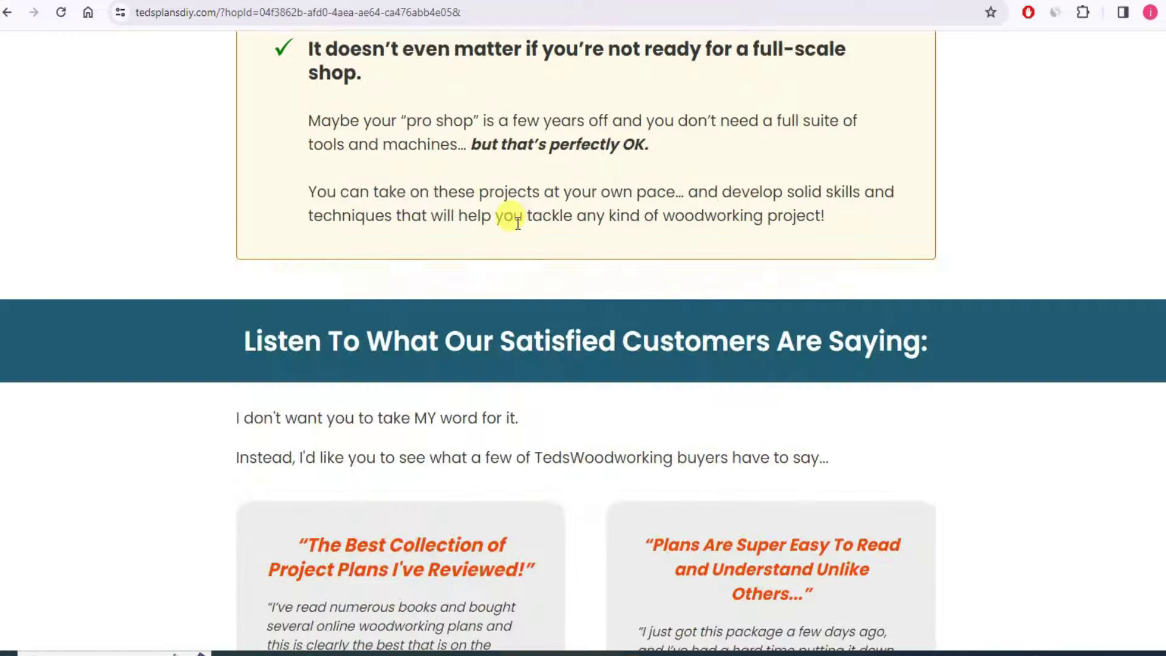
pyautogui.scroll(-20, 517, 223)
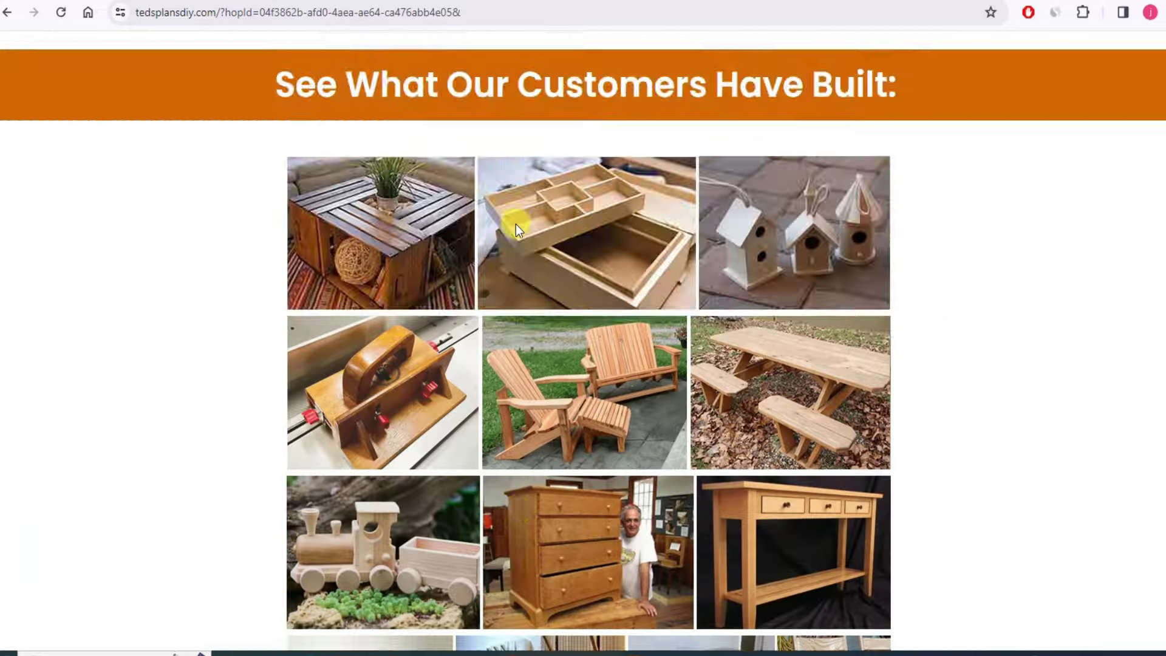
pyautogui.scroll(-5, 516, 224)
pyautogui.scroll(20, 516, 220)
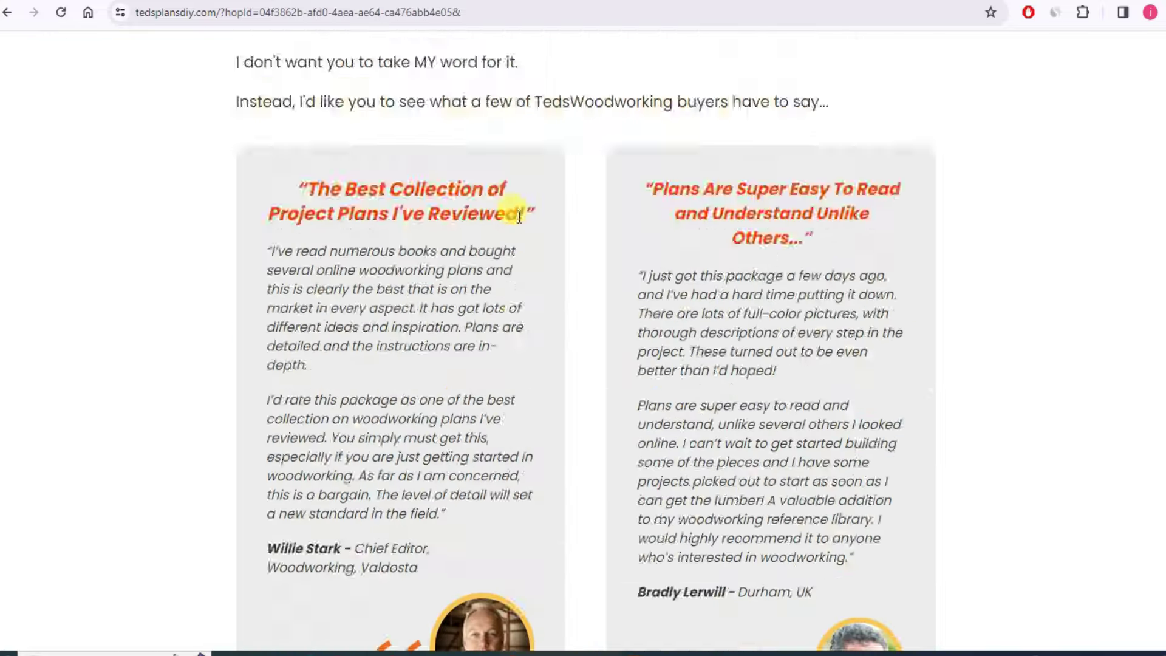
pyautogui.scroll(-20, 519, 218)
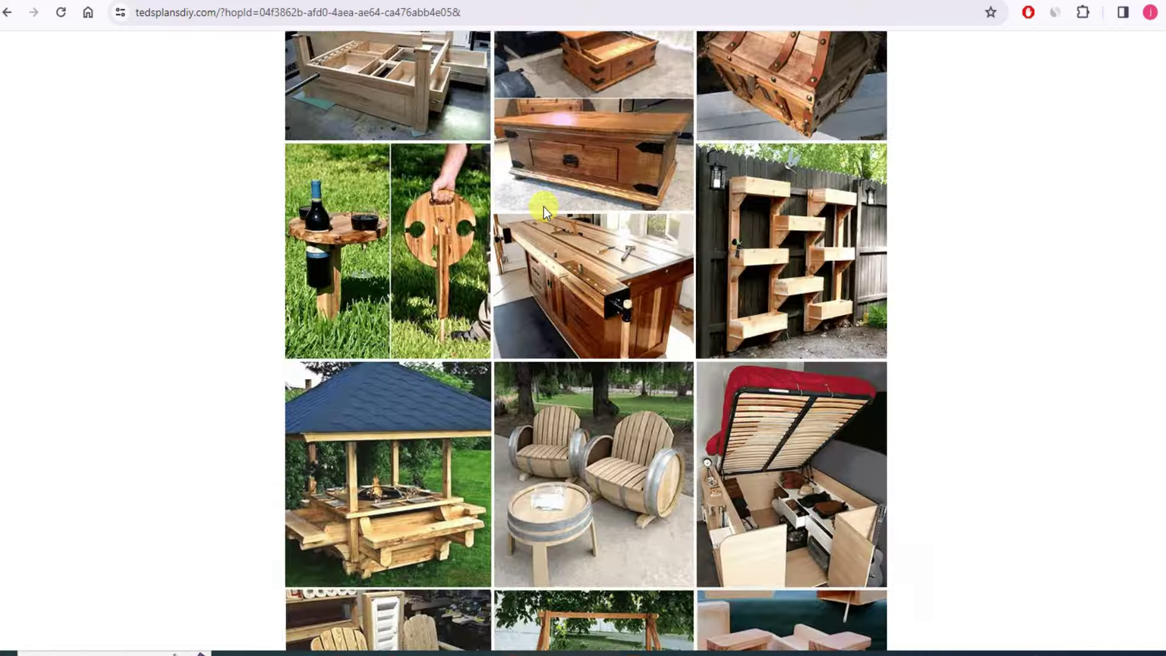
pyautogui.scroll(20, 545, 204)
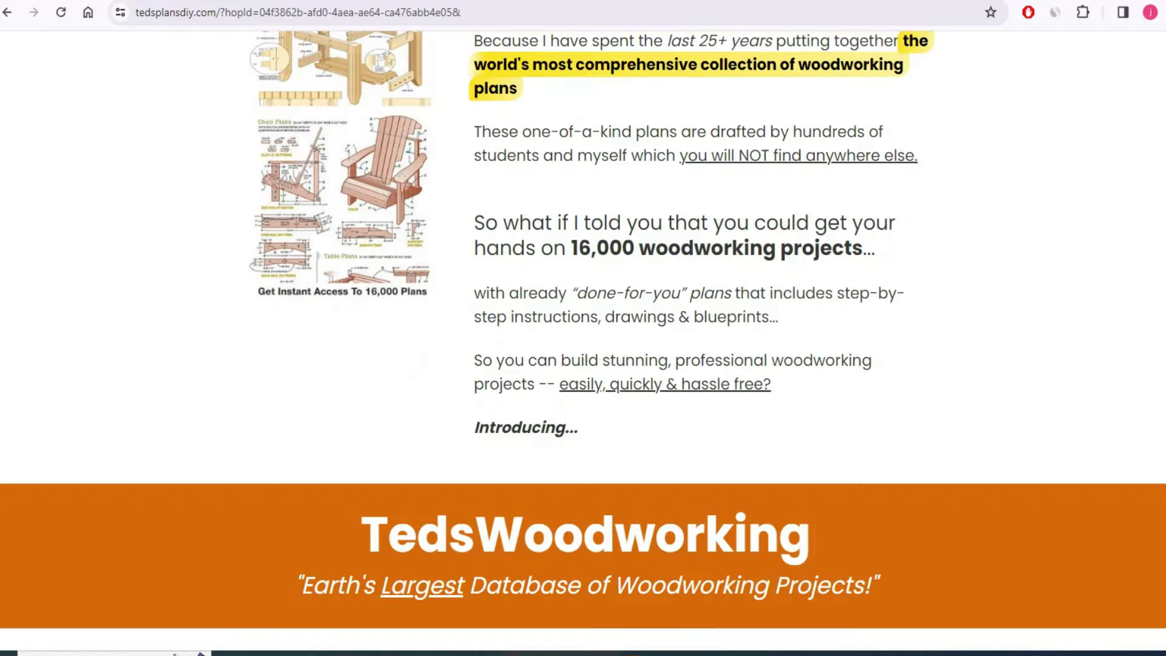
pyautogui.hotkey('ctrl', 'w')
# - Open the affiliate page of the TedsWoodworking offer from the ClickBank marketplace and look over its promotion resources
pyautogui.scroll(3, 538, 291)
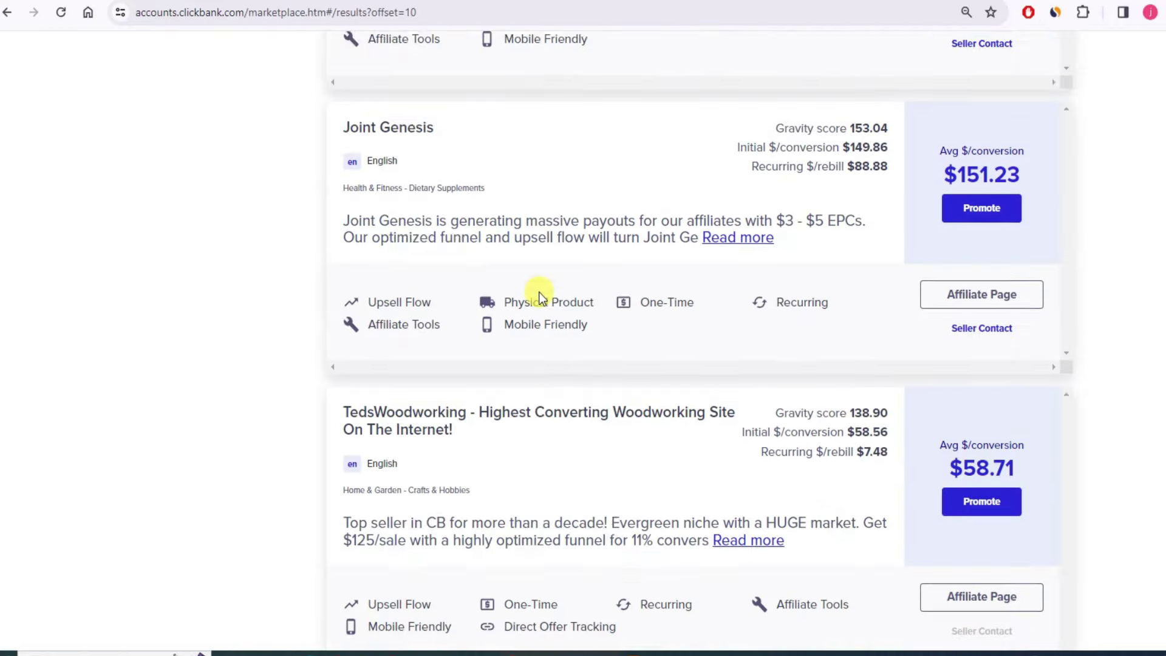
pyautogui.scroll(-2, 544, 278)
pyautogui.scroll(-5, 575, 271)
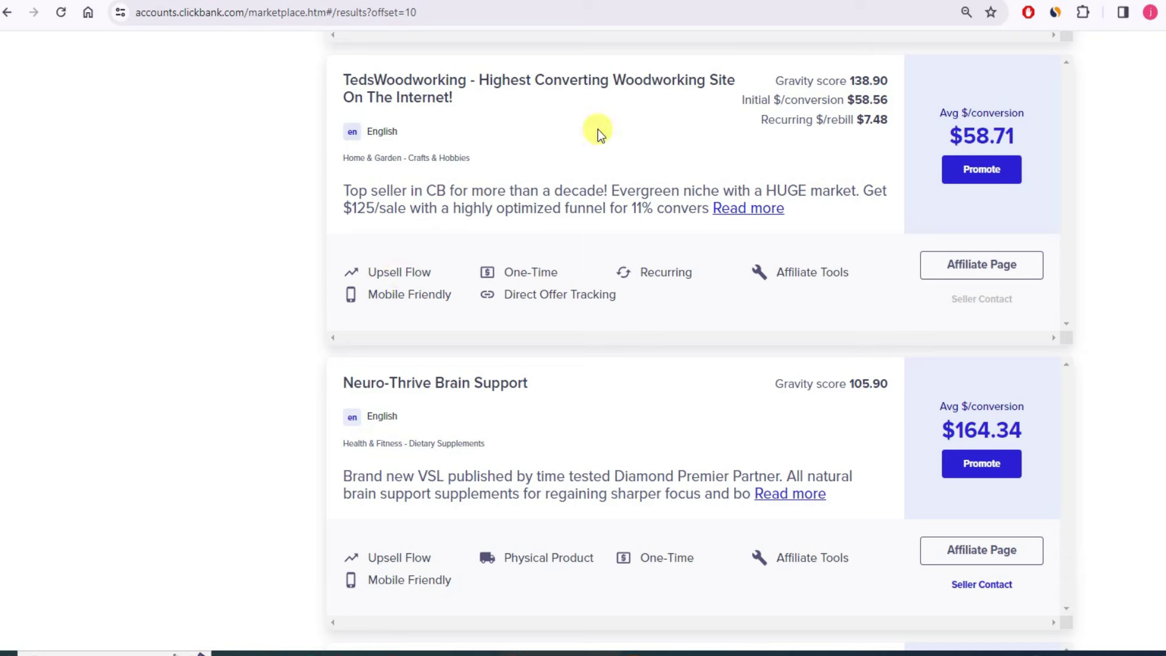
pyautogui.click(988, 277)
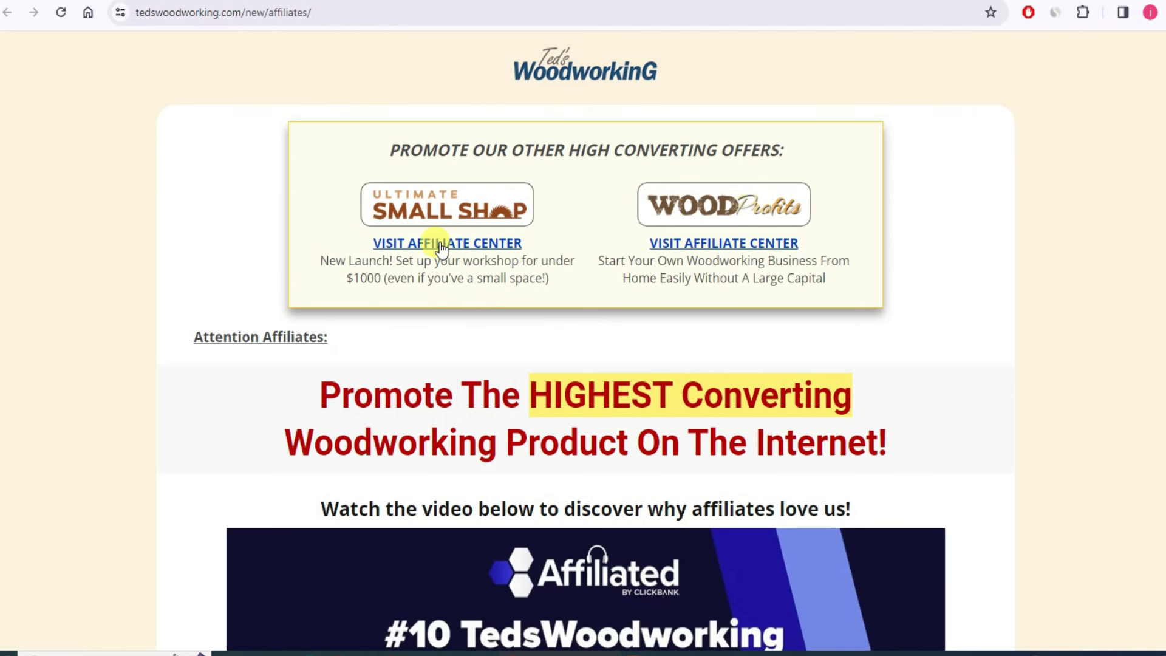
pyautogui.hotkey('alt', 'Left')
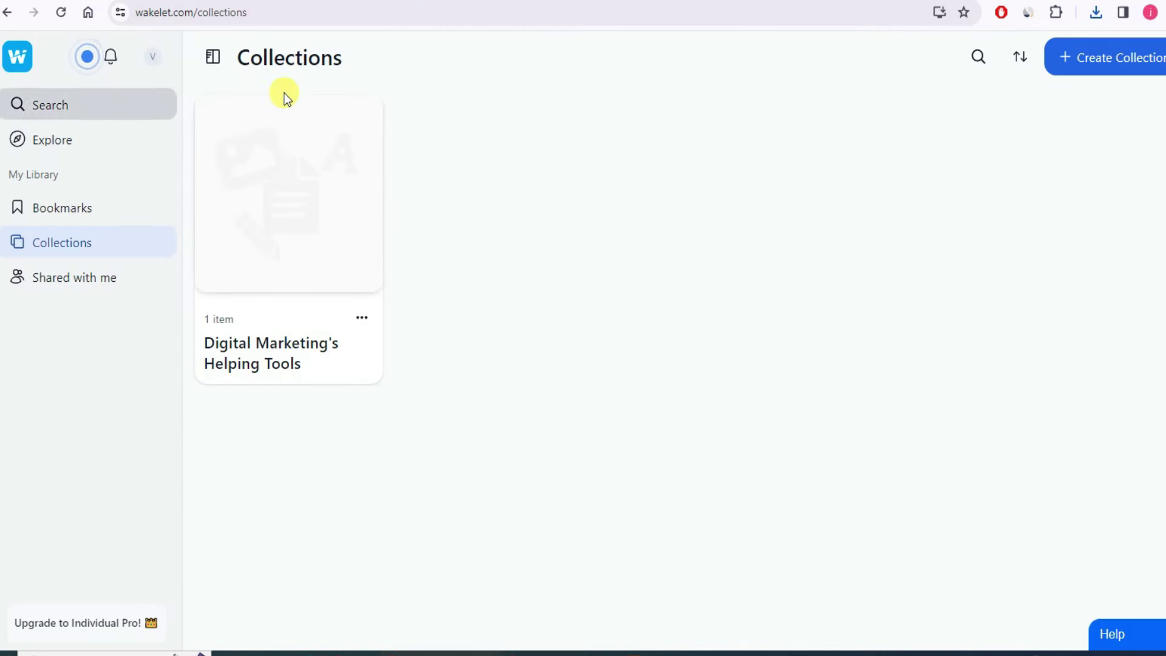
# - Create a new Wakelet collection titled "Woodworking Ideas: 16,000 Plans", adapting the title text copied from ChatGPT
pyautogui.click(1124, 56)
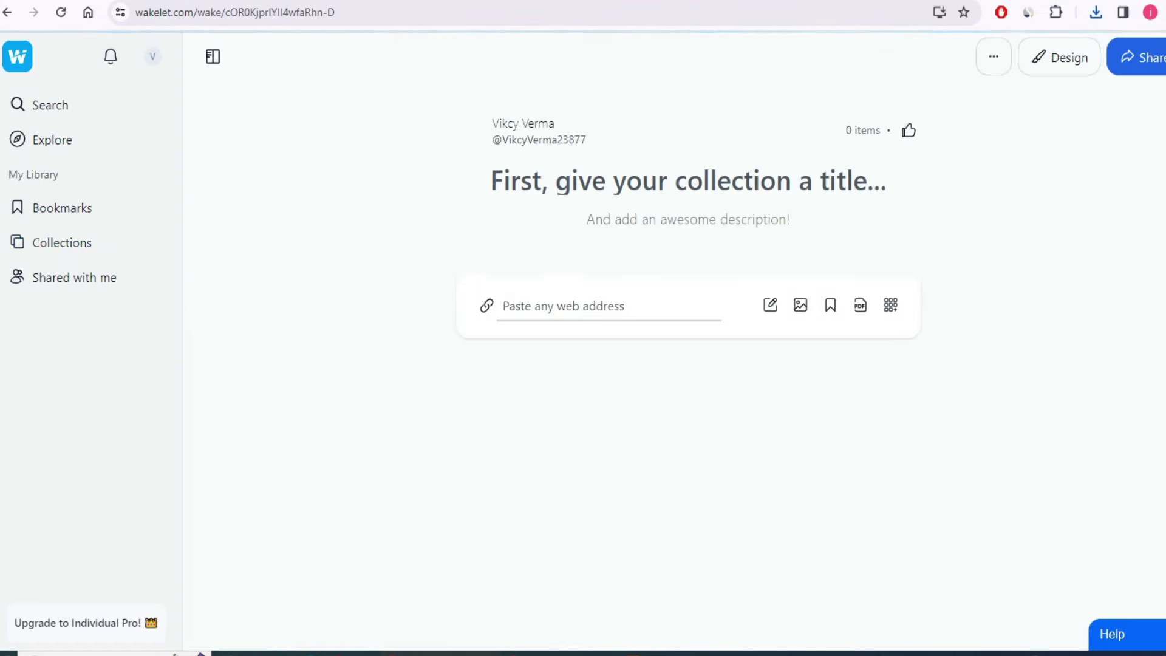
pyautogui.hotkey('ctrl', 'Tab')
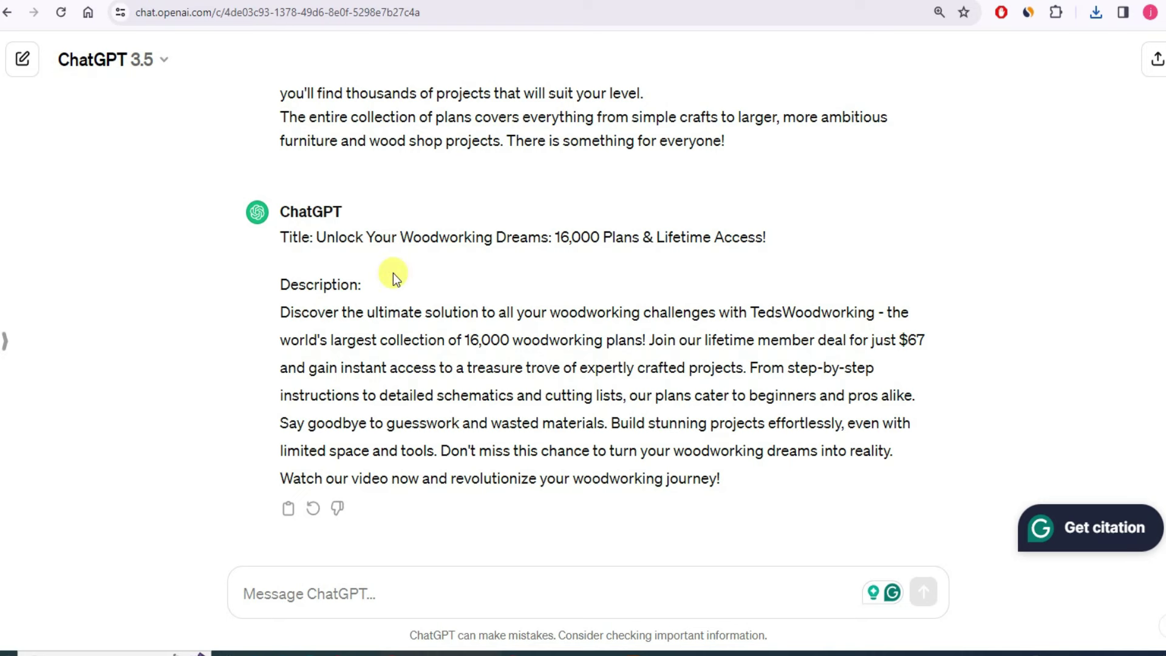
pyautogui.moveTo(399, 236); pyautogui.dragTo(639, 237)
pyautogui.hotkey('ctrl', 'c')
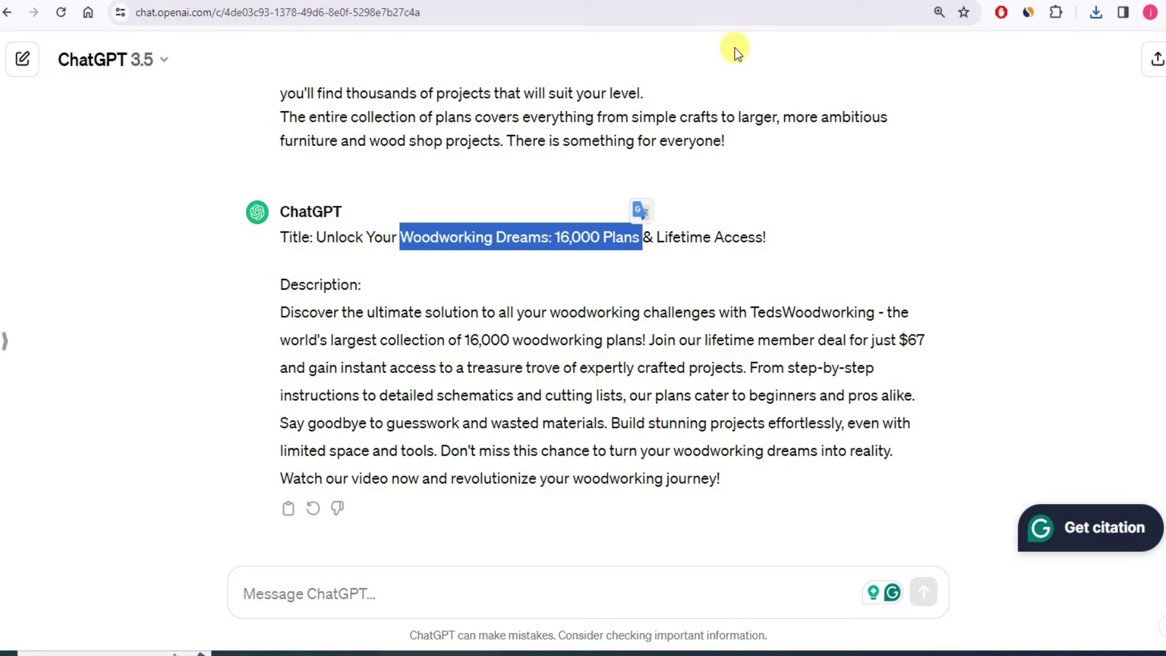
pyautogui.hotkey('ctrl', 'Tab')
pyautogui.click(618, 180)
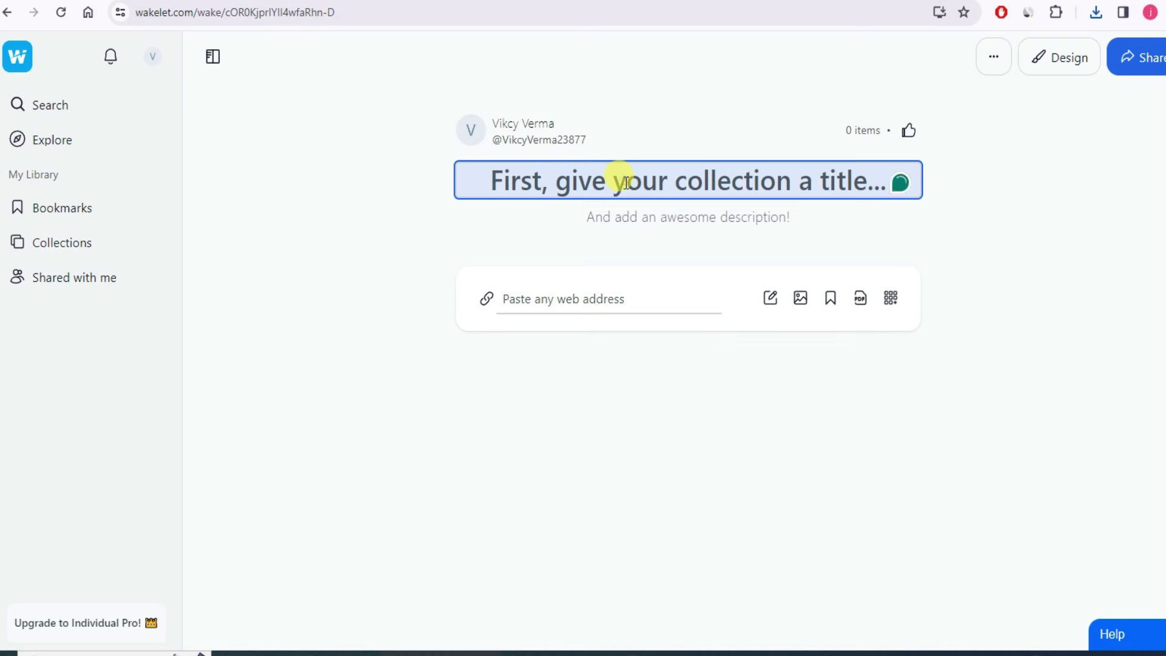
pyautogui.hotkey('ctrl', 'v')
pyautogui.moveTo(648, 180); pyautogui.dragTo(738, 175)
pyautogui.write('Ideas')
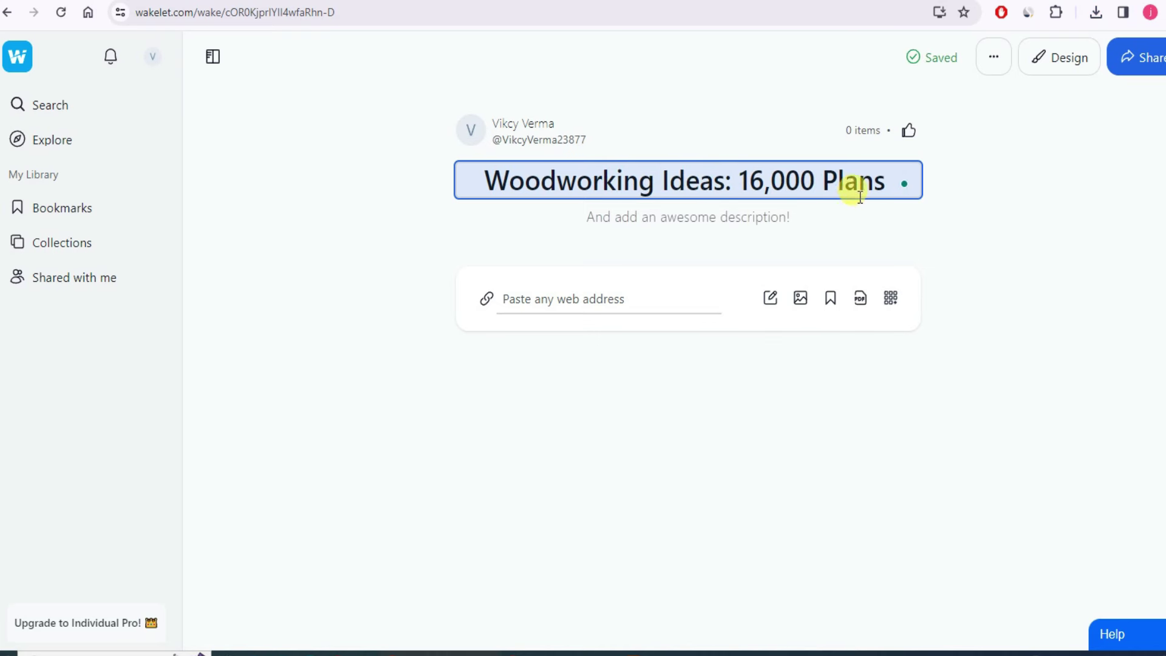
# - Copy the full TedsWoodworking description paragraph from ChatGPT and paste it as the Wakelet collection's description
pyautogui.click(663, 217)
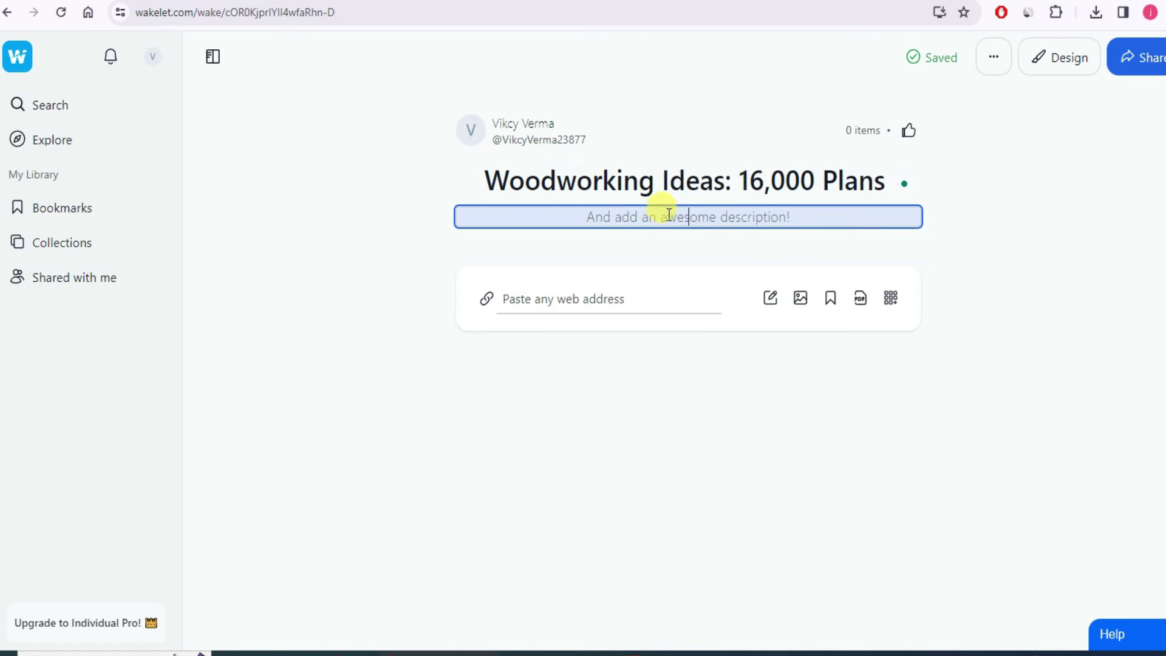
pyautogui.hotkey('alt', 'Tab')
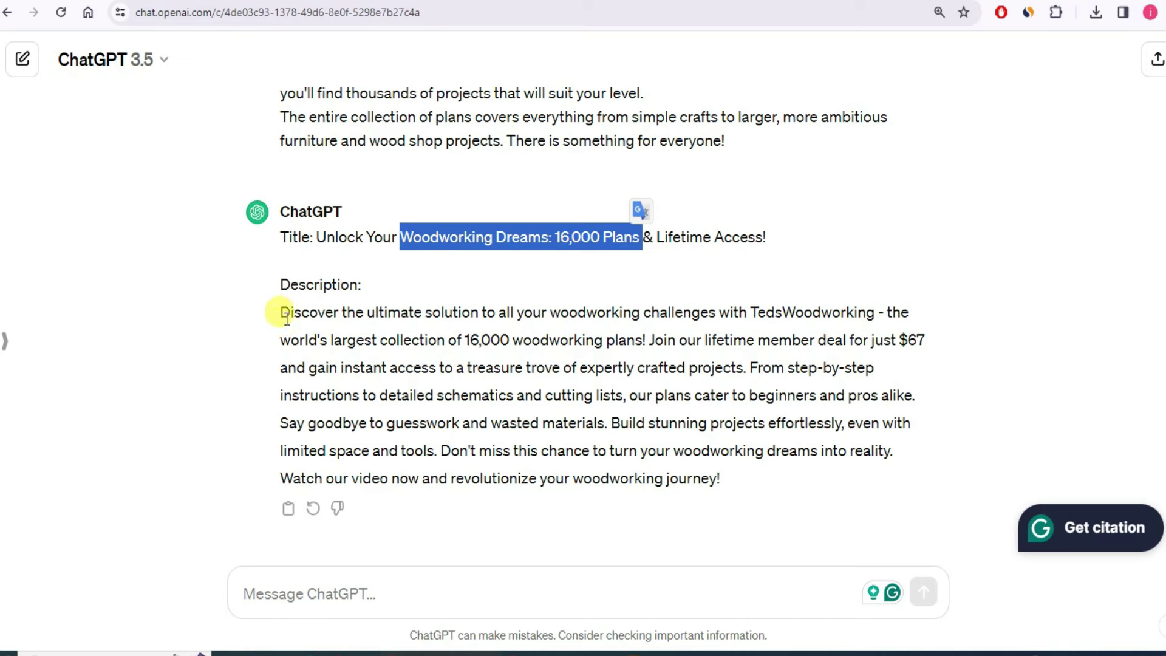
pyautogui.moveTo(277, 311); pyautogui.dragTo(749, 481)
pyautogui.hotkey('ctrl', 'c')
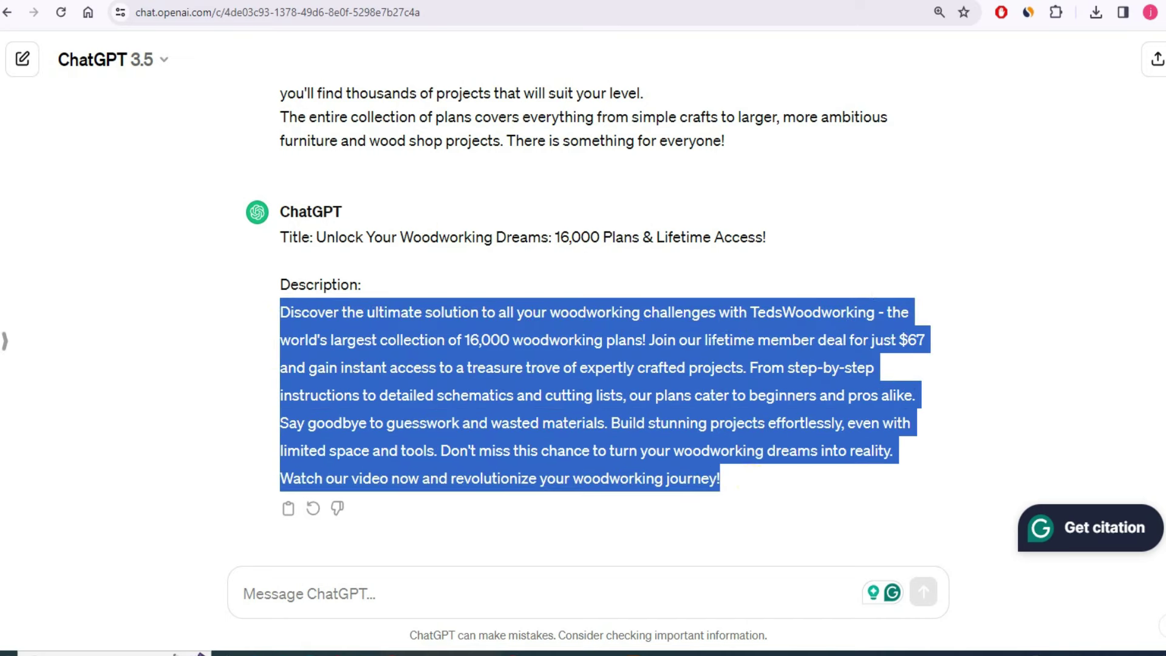
pyautogui.hotkey('alt', 'Tab')
pyautogui.hotkey('ctrl', 'v')
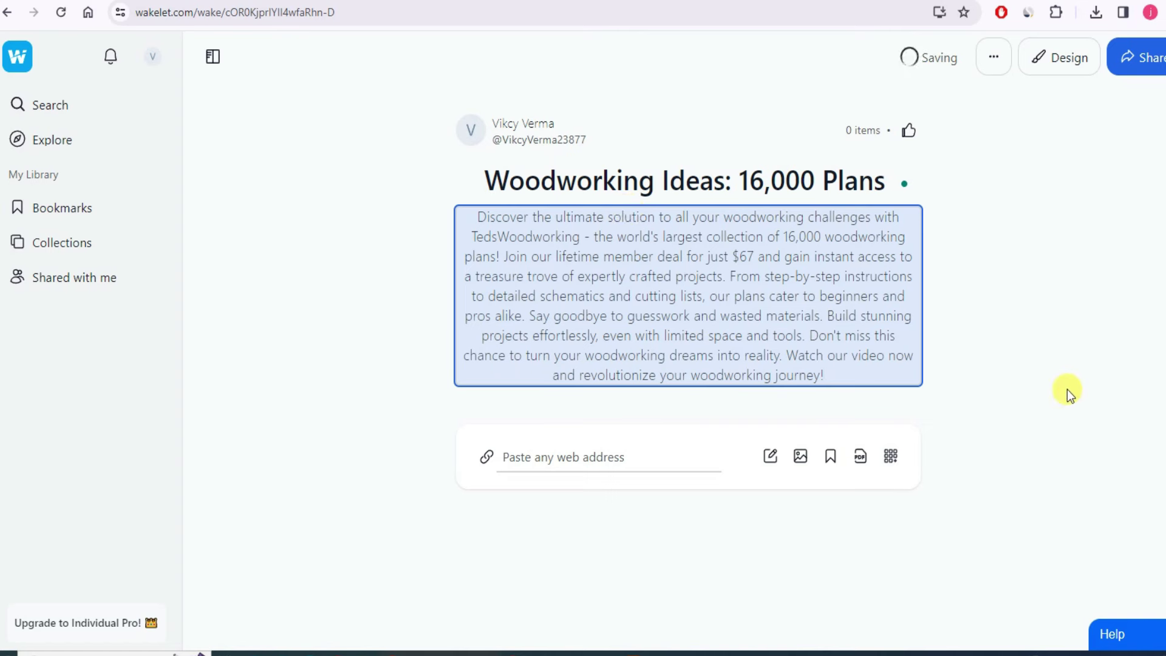
pyautogui.click(1068, 389)
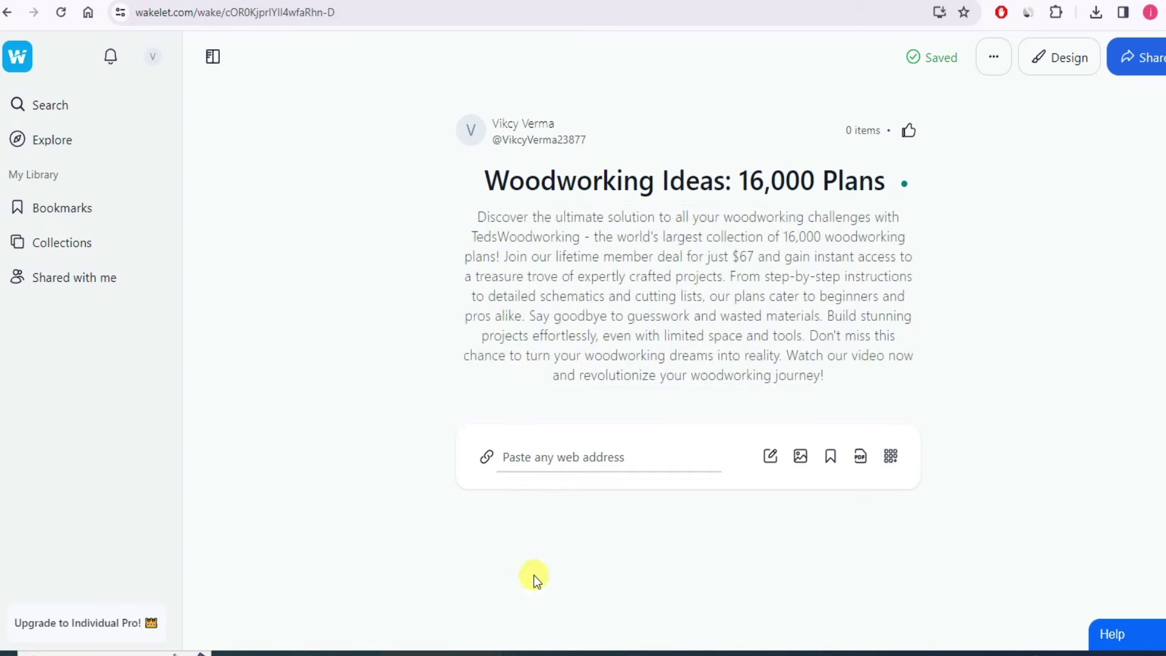
# - Create a ClickBank HopLink for the TedsWoodworking offer's primary landing page, copy it and close the dialog
pyautogui.click(523, 654)
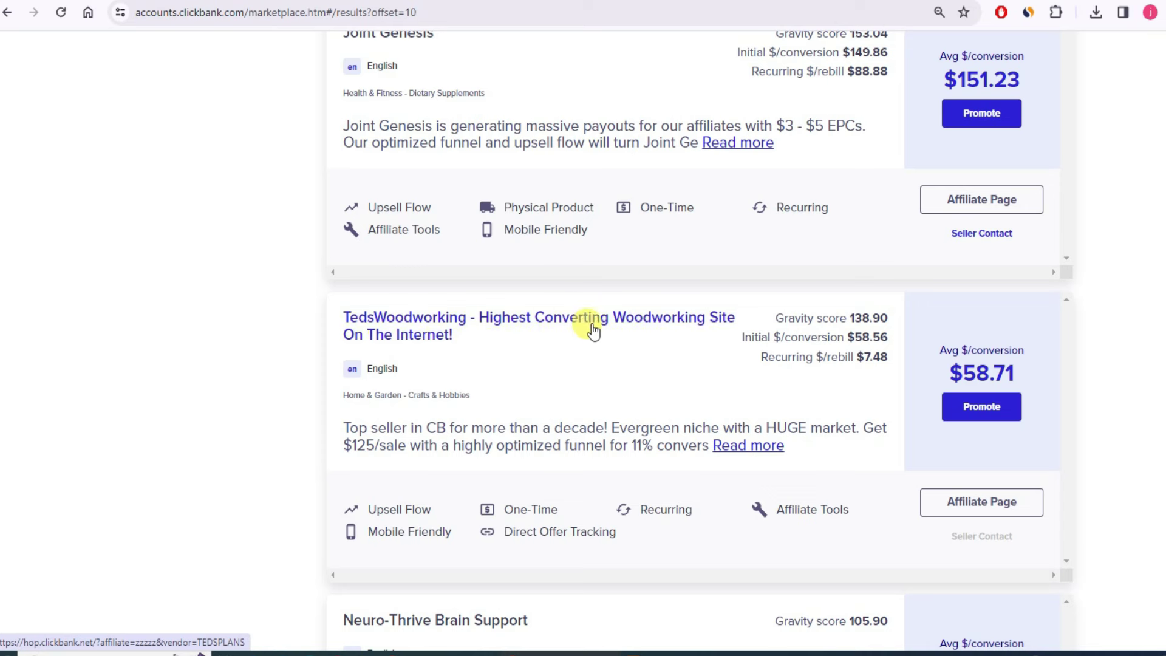
pyautogui.click(982, 406)
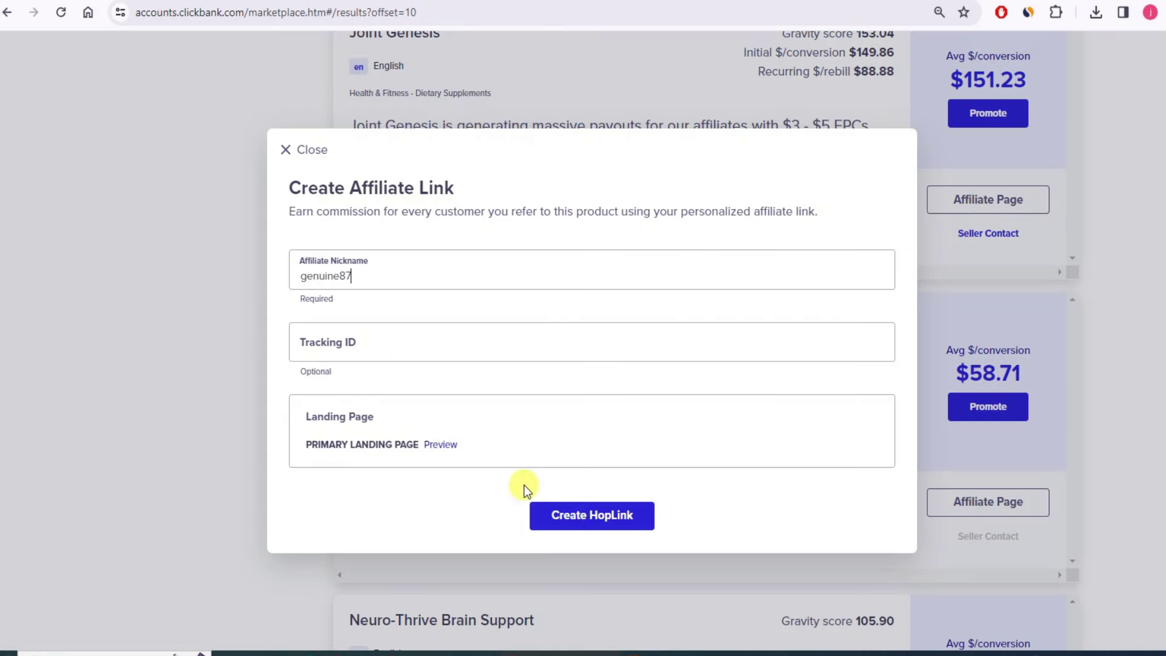
pyautogui.click(568, 514)
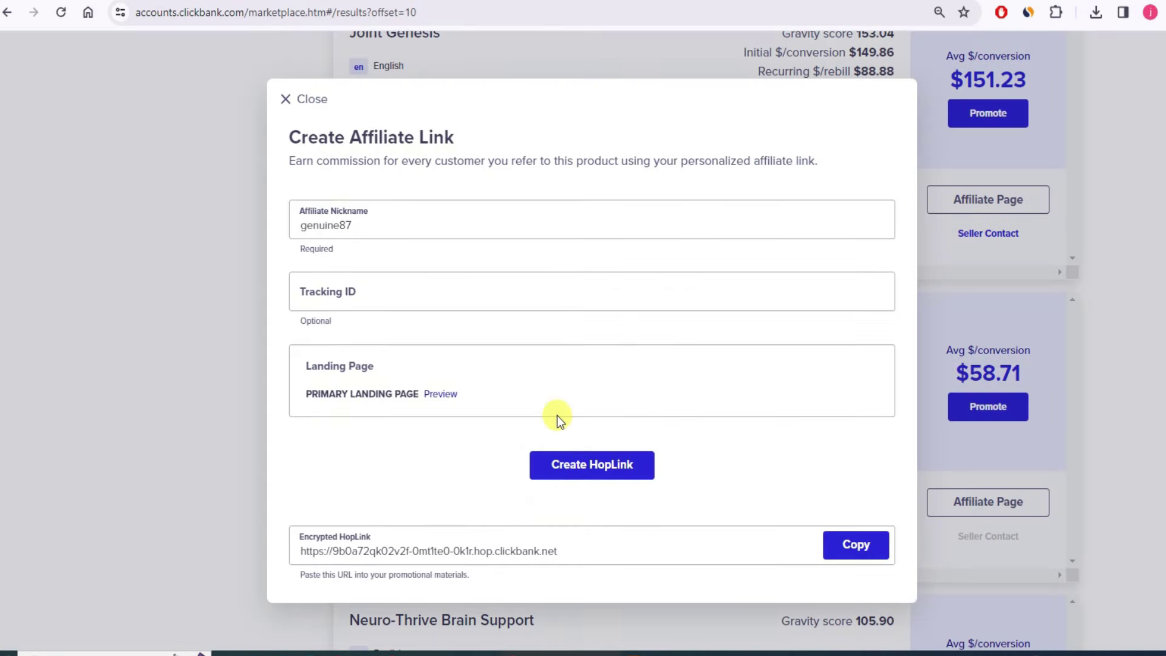
pyautogui.click(836, 551)
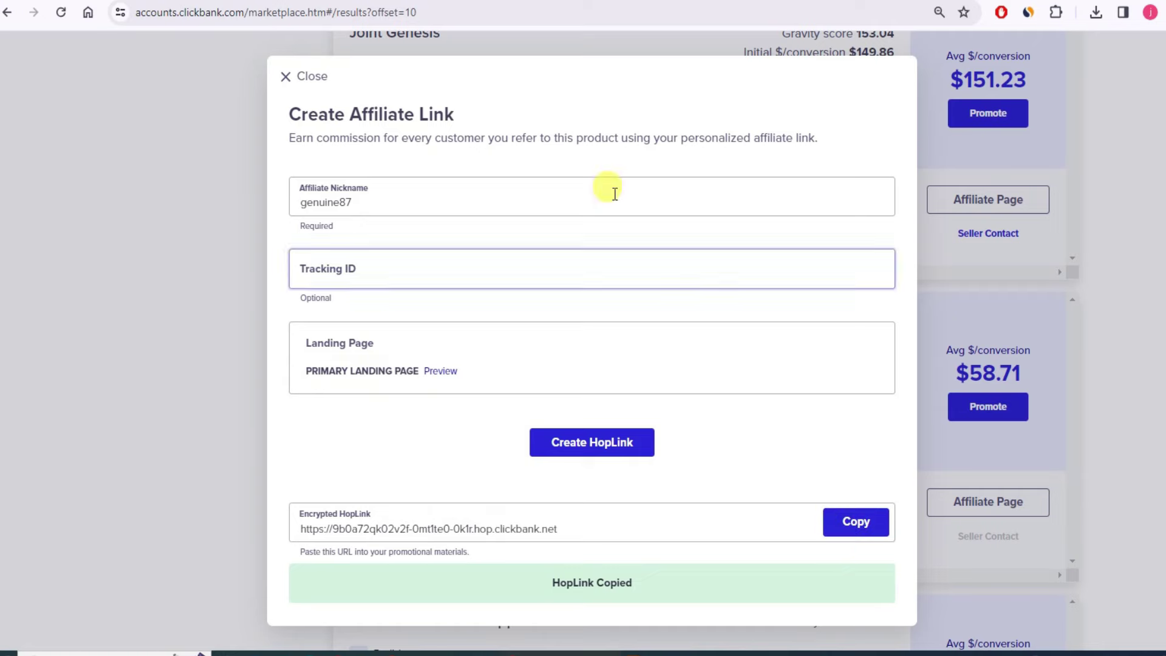
pyautogui.click(281, 70)
# - Switch to the Wakelet collection and add the copied TedsWoodworking HopLink as a web address item
pyautogui.hotkey('ctrl', 'Tab')
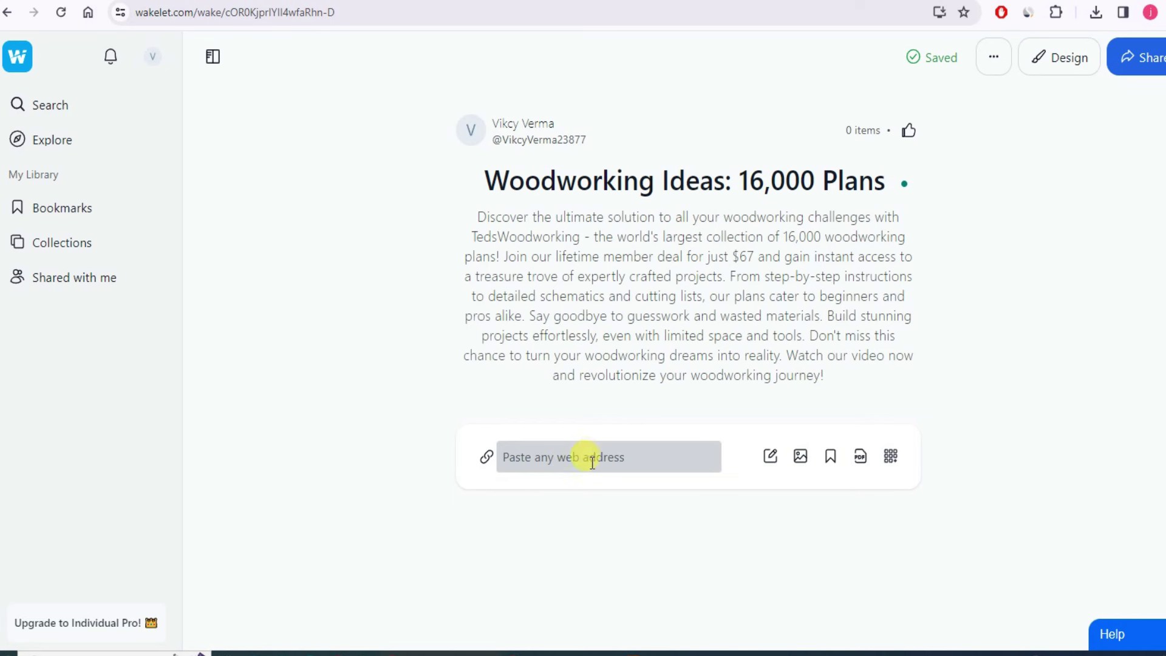
pyautogui.click(570, 454)
pyautogui.hotkey('ctrl', 'v')
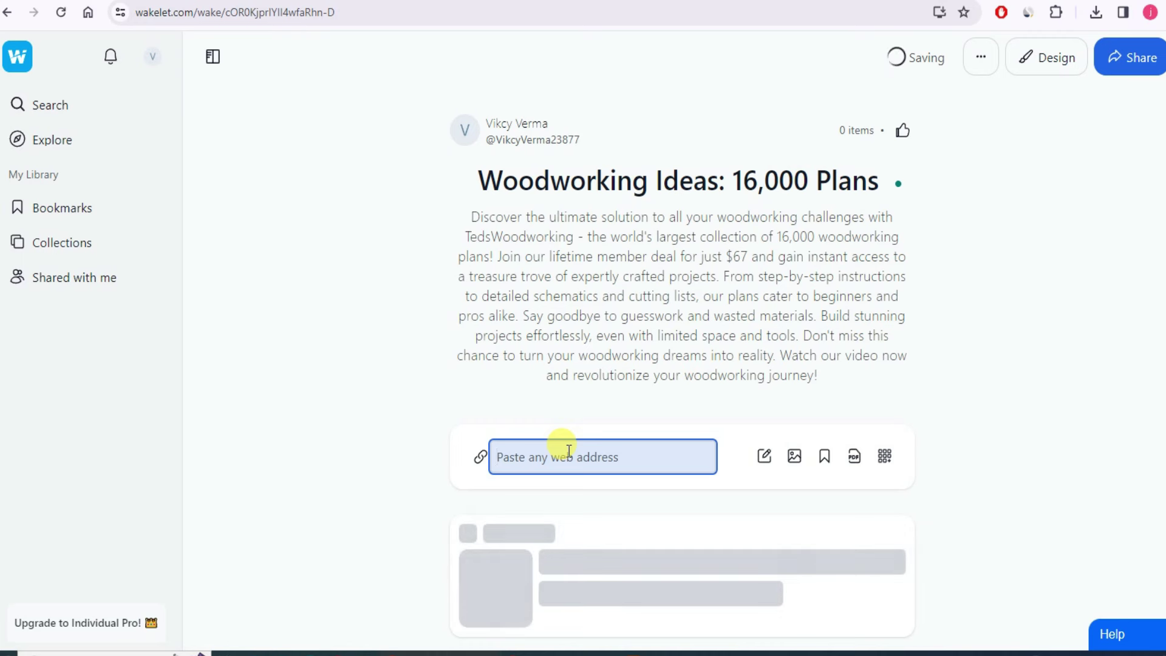
pyautogui.scroll(-2, 554, 446)
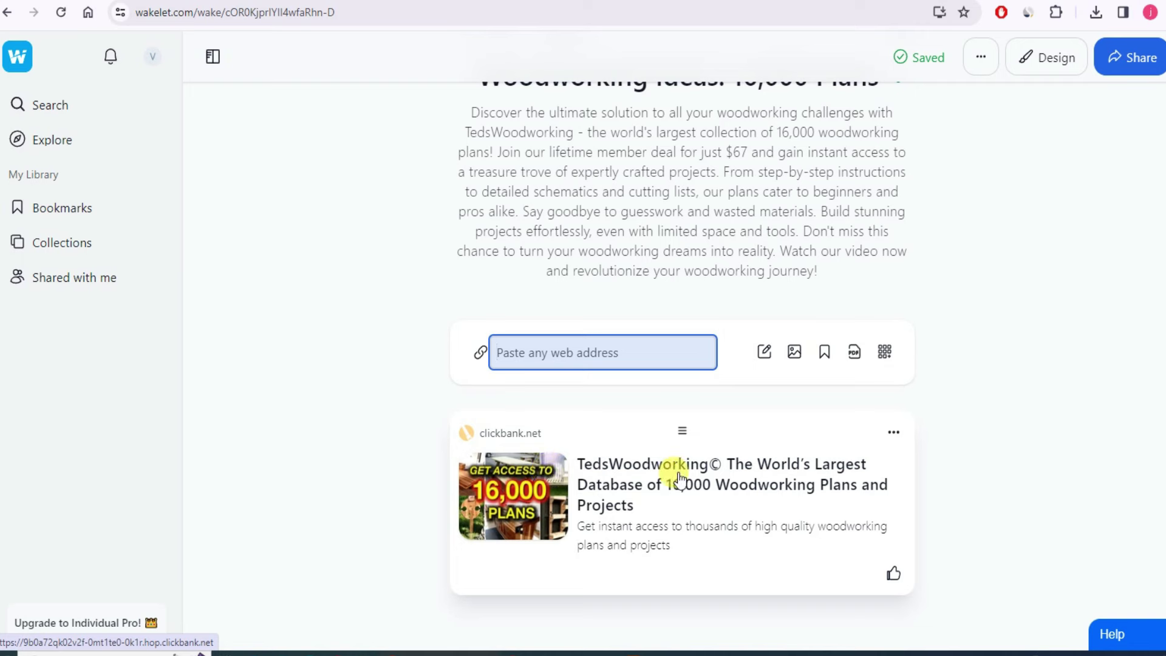
# - Open the TedsWoodworking card for editing, review its image, title and description, and close the editor
pyautogui.click(894, 432)
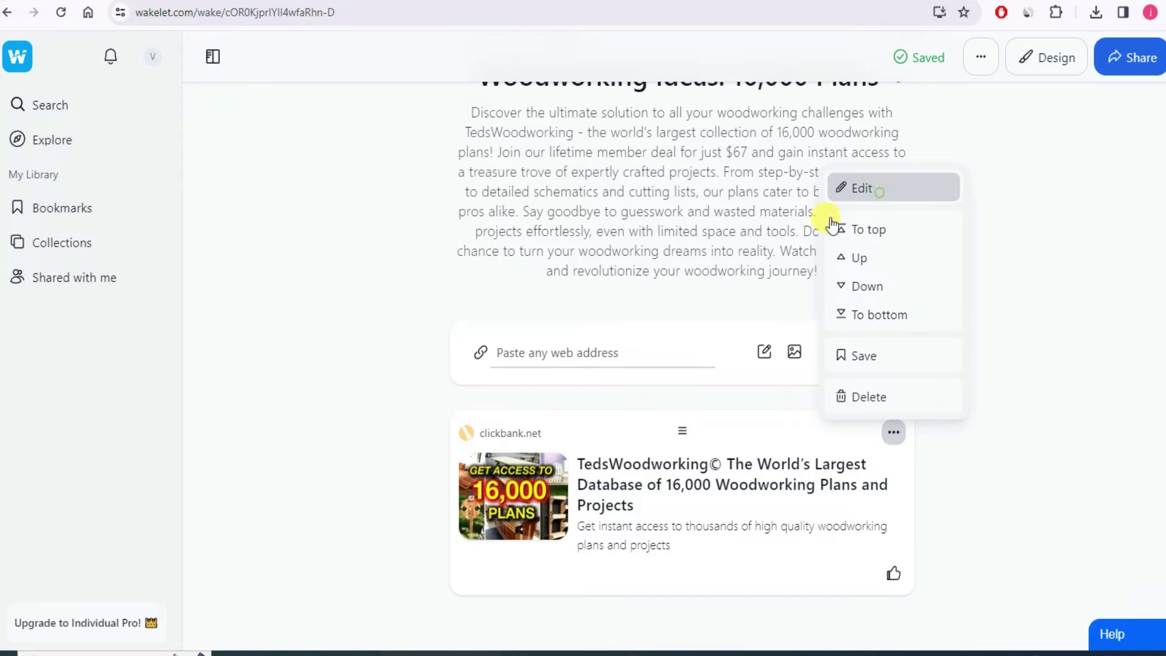
pyautogui.click(878, 191)
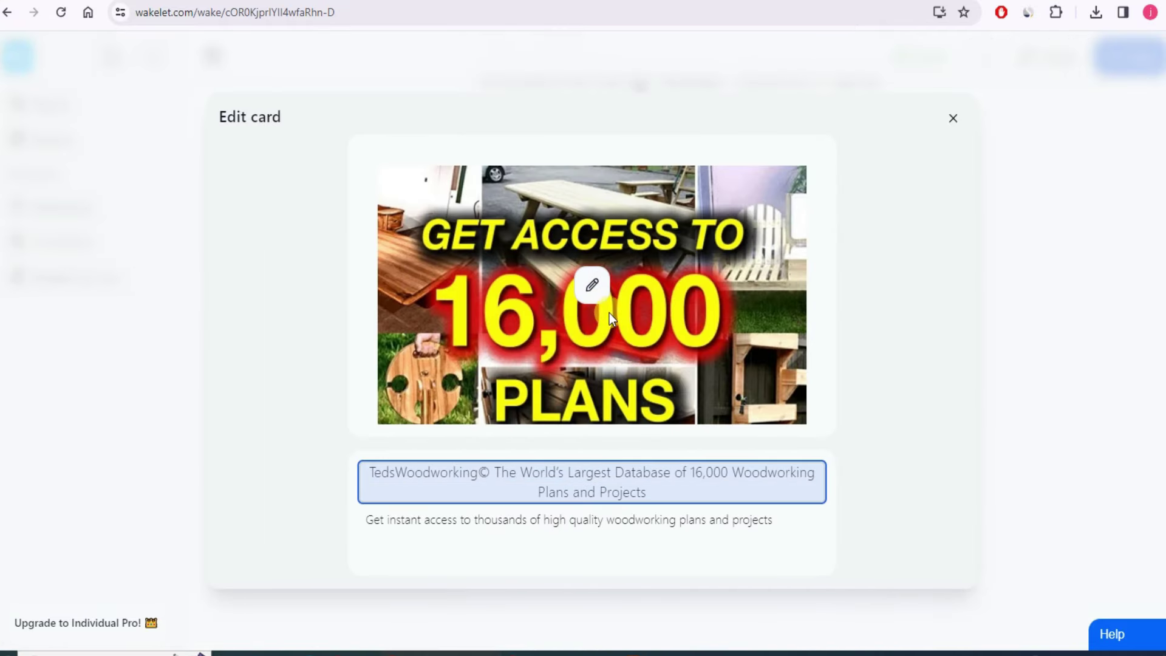
pyautogui.click(747, 521)
pyautogui.click(942, 119)
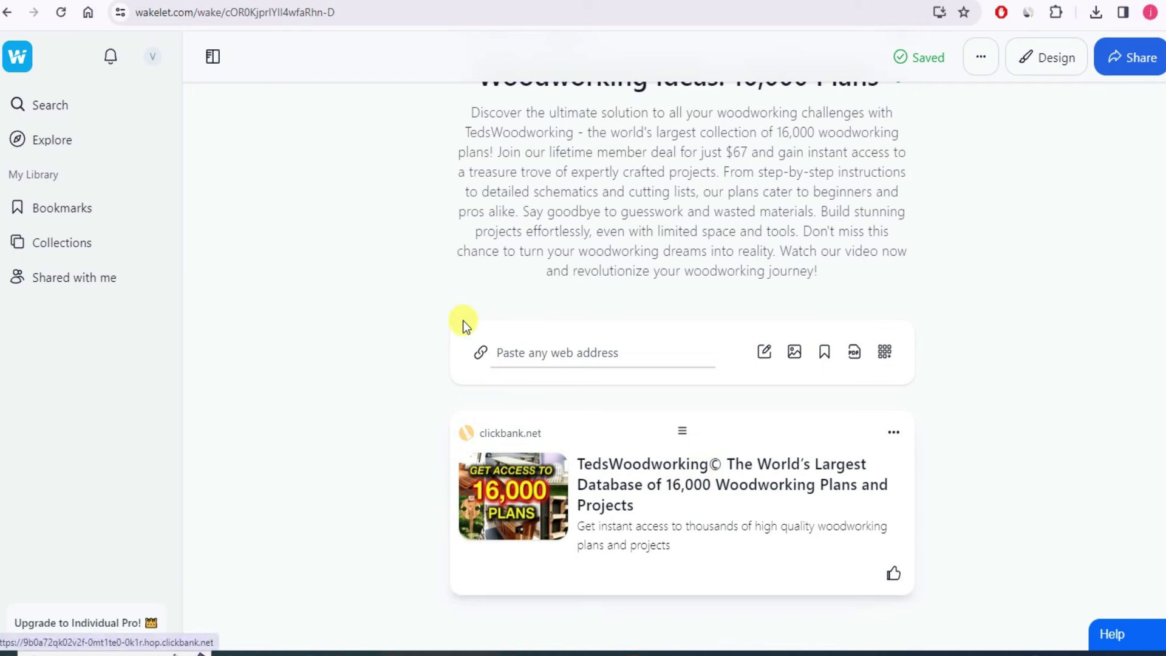
# - View the collection's blank text editor, close it, and review the web address field and the whole collection
pyautogui.click(764, 353)
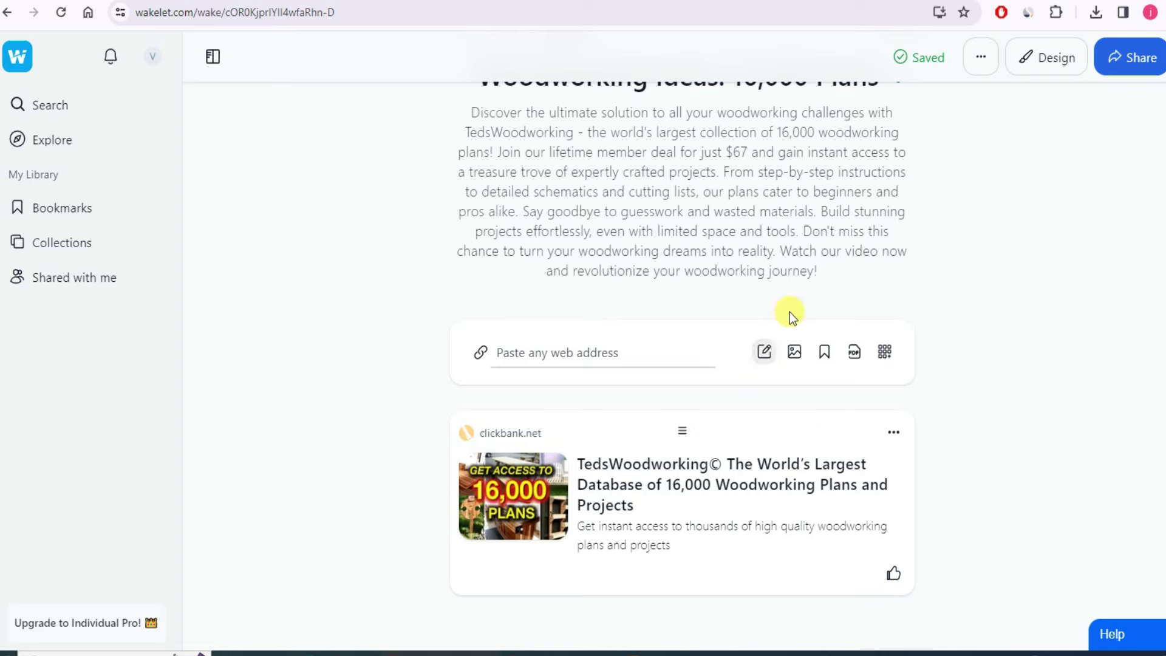
pyautogui.click(771, 358)
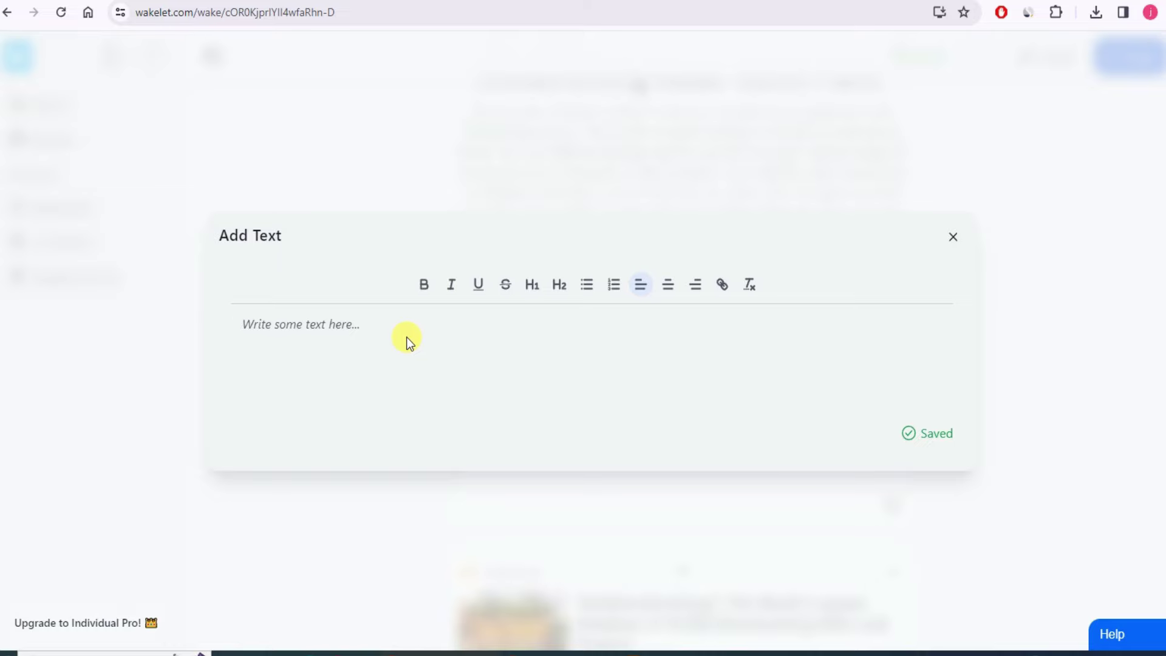
pyautogui.click(954, 238)
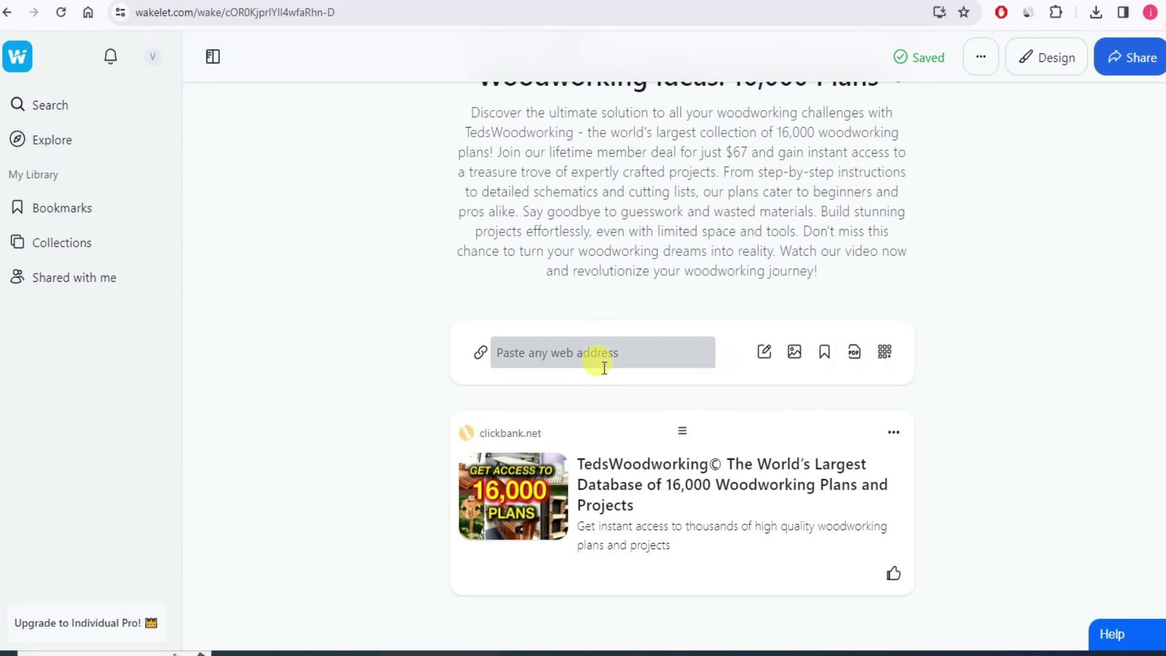
pyautogui.click(530, 351)
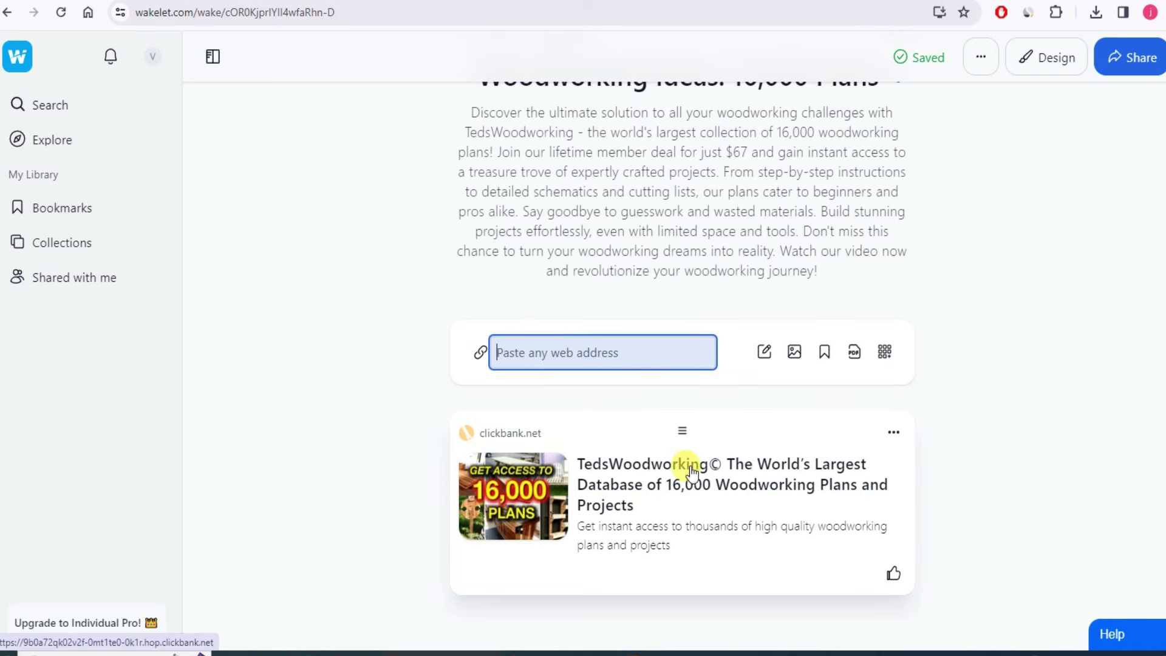
pyautogui.scroll(2, 686, 474)
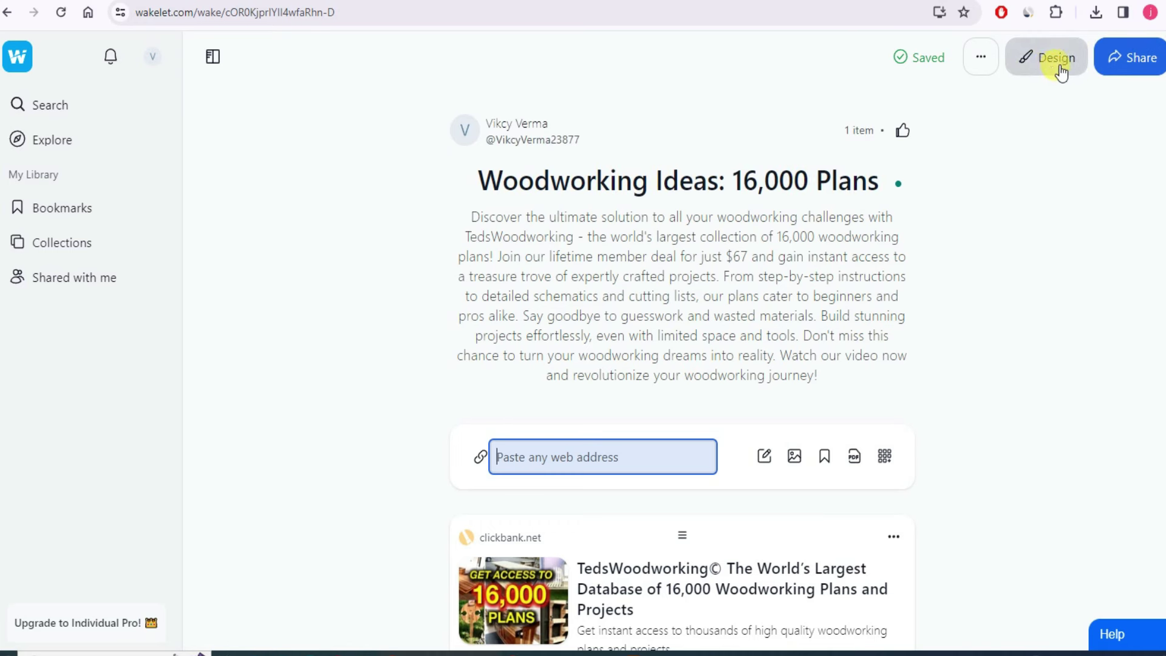
pyautogui.scroll(-2, 698, 391)
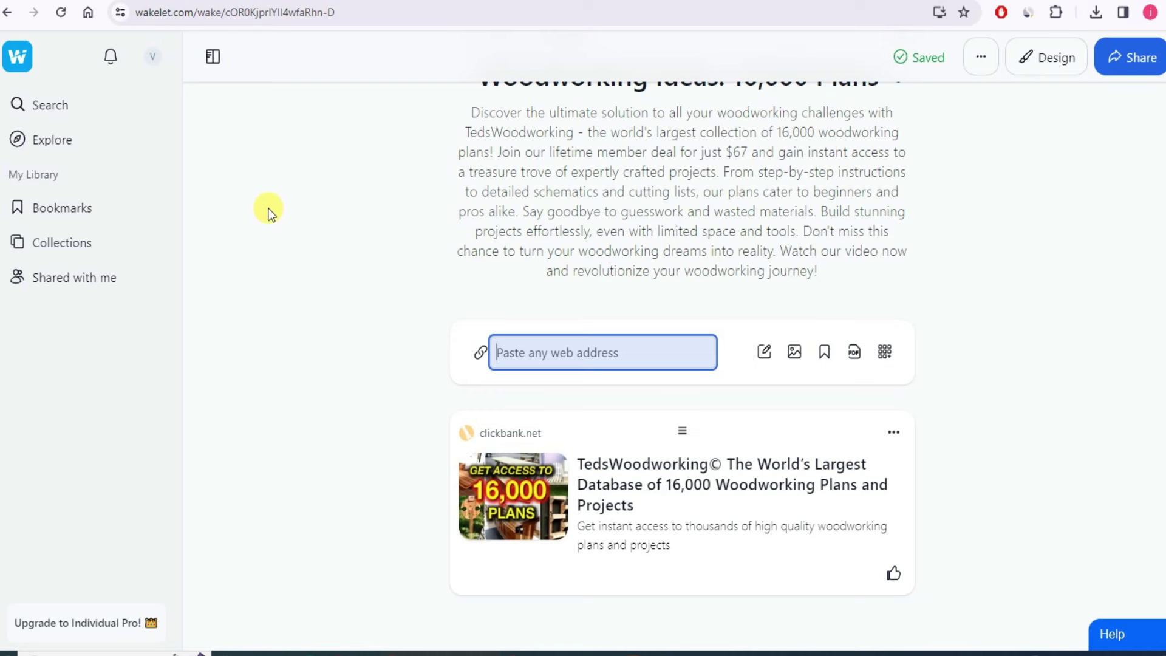
# - Return to the collections list, reopen the "Woodworking Ideas: 16,000 Plans" collection and open its TedsWoodworking card link
pyautogui.click(27, 57)
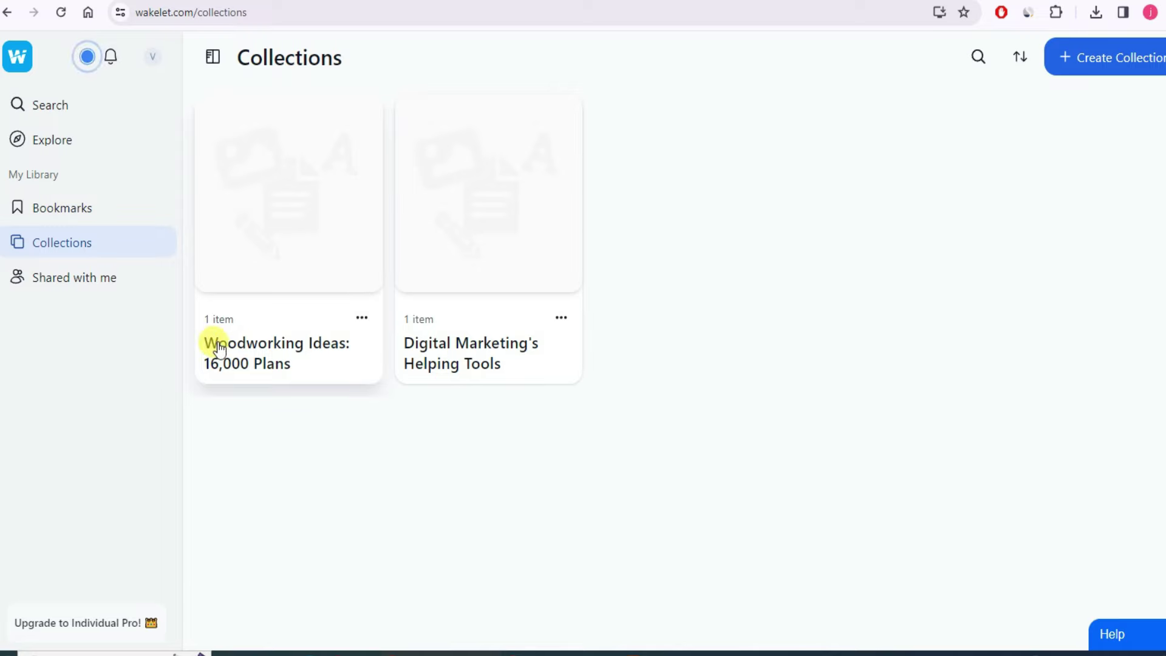
pyautogui.click(260, 342)
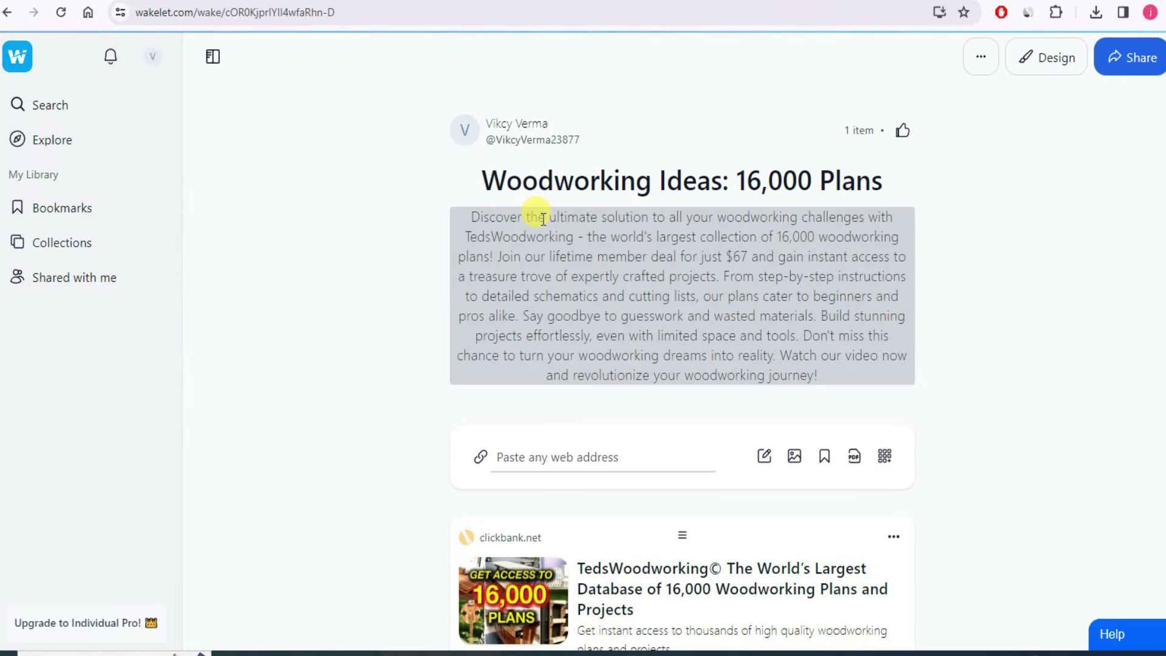
pyautogui.scroll(-2, 561, 260)
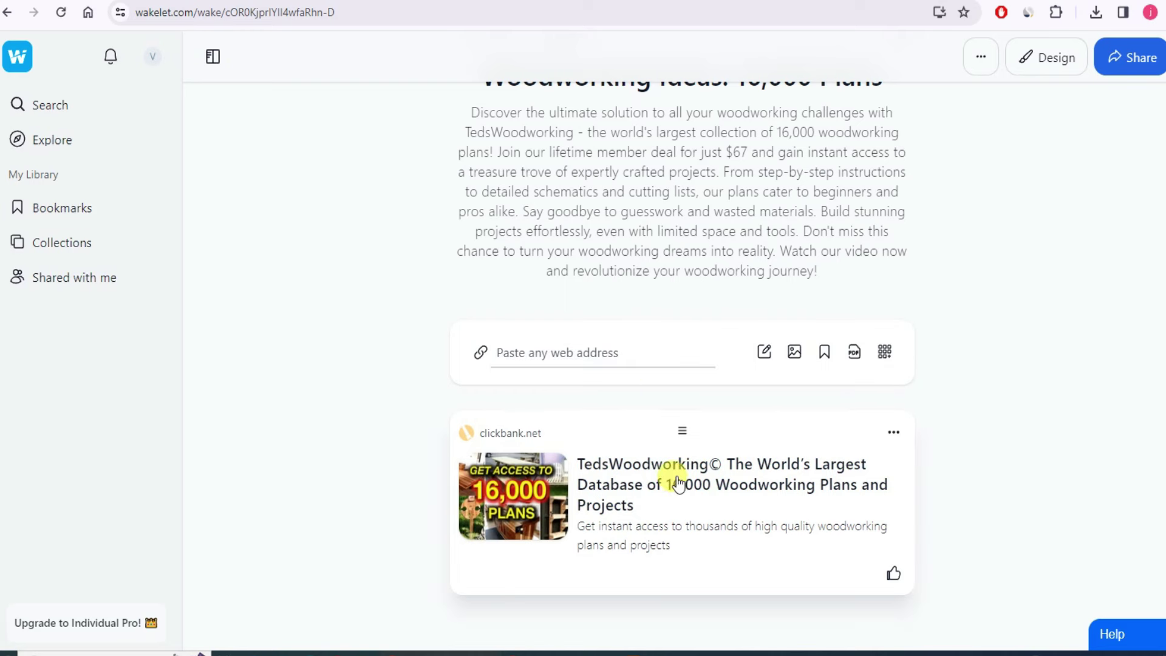
pyautogui.click(708, 474)
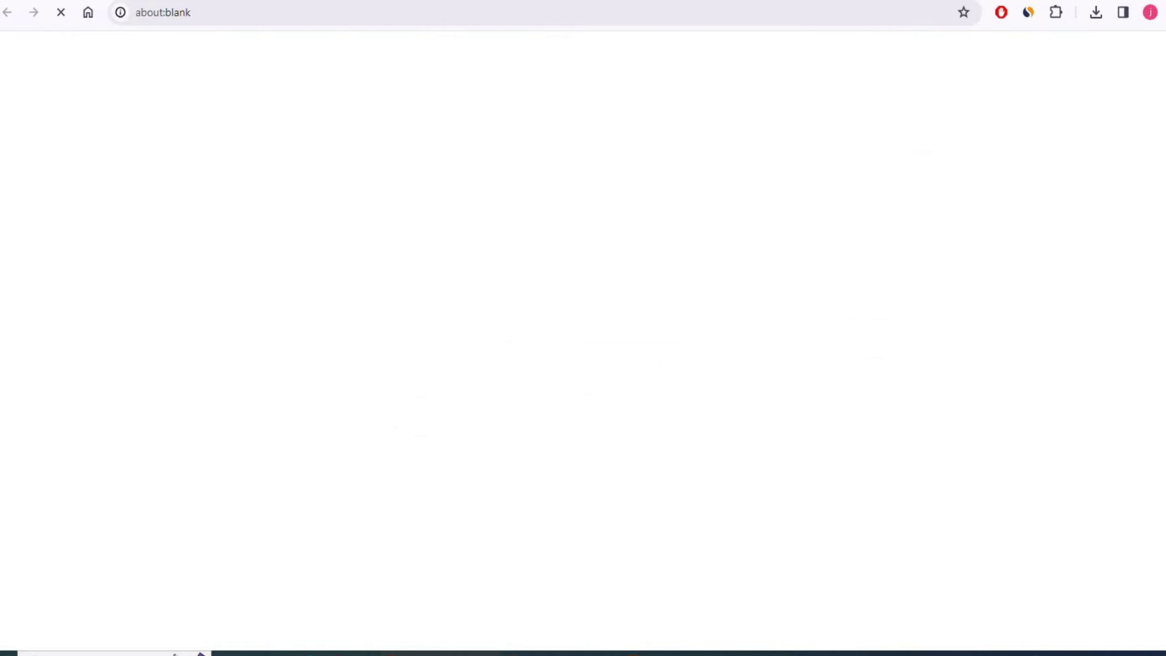